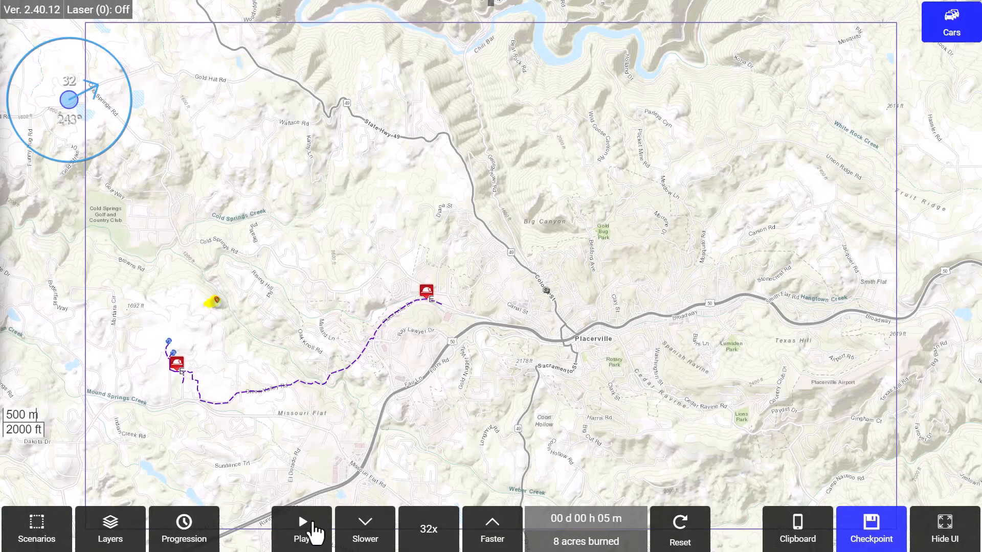
# - Play the wildfire simulation and raise its speed to 1024x
pyautogui.click(313, 528)
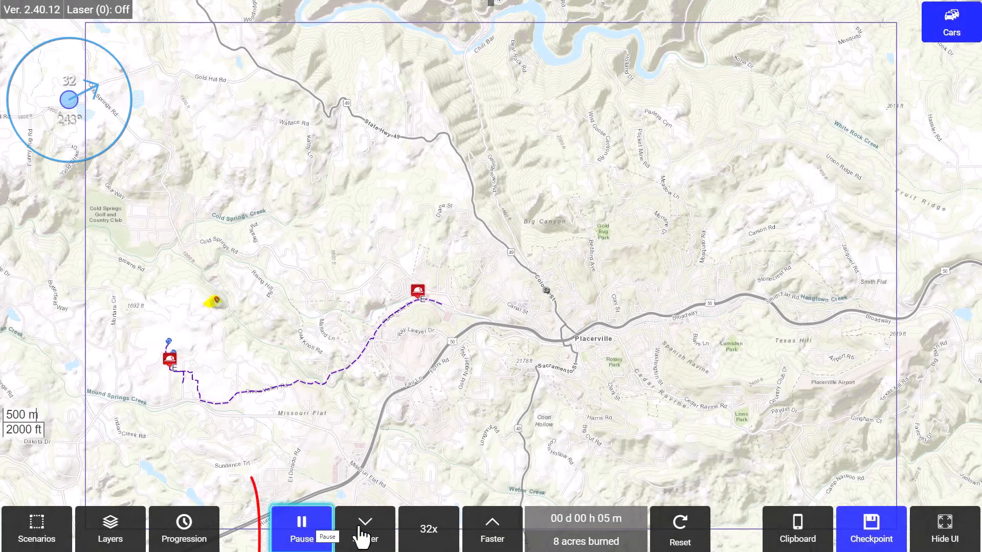
pyautogui.click(492, 535)
pyautogui.click(493, 535)
pyautogui.click(493, 534)
pyautogui.click(492, 534)
# - Paint evacuation cars across the roads around Placerville with Paint Cars while the simulation runs
pyautogui.click(953, 45)
pyautogui.click(951, 289)
pyautogui.click(868, 91)
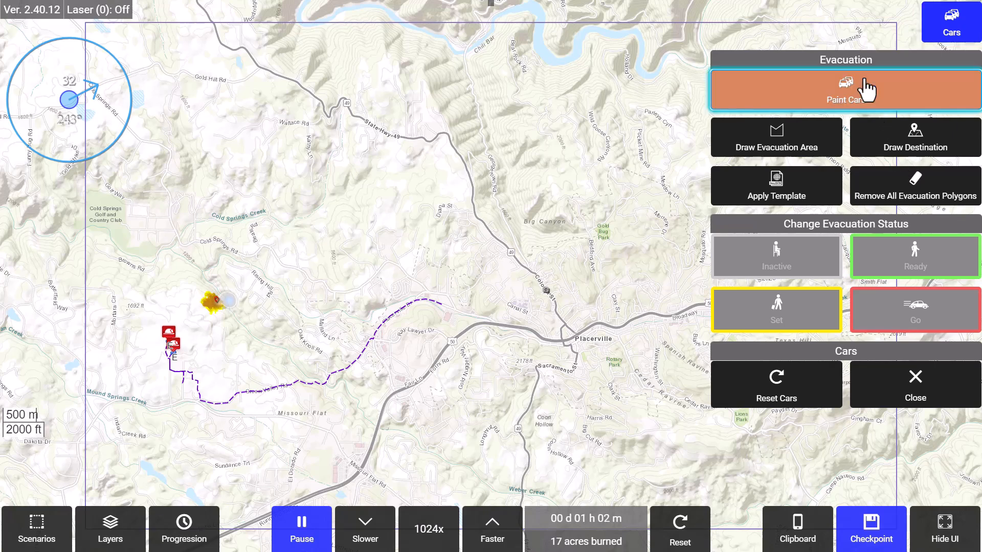
pyautogui.moveTo(588, 263)
pyautogui.mouseDown()
pyautogui.moveTo(359, 280)
pyautogui.moveTo(443, 352)
pyautogui.mouseUp()
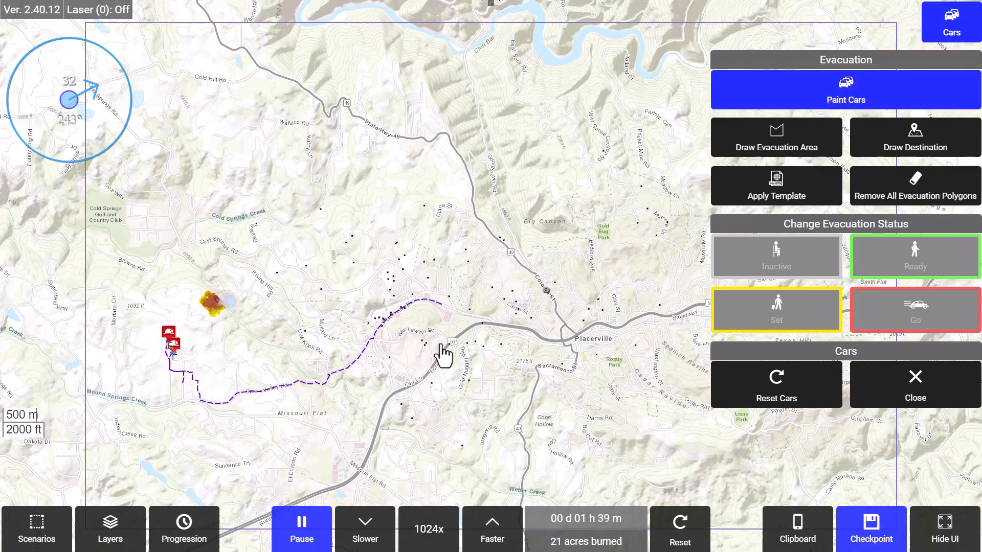
# - Slow the running simulation to 32x
pyautogui.click(369, 532)
pyautogui.click(368, 531)
pyautogui.click(368, 532)
pyautogui.click(370, 532)
pyautogui.click(369, 533)
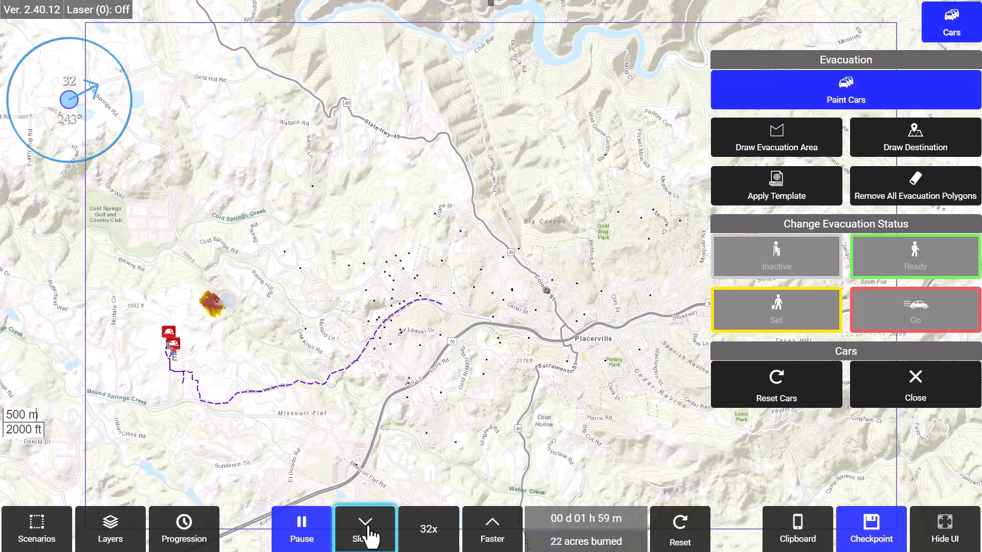
# - Close the evacuation tools and return the simulation to the saved checkpoint
pyautogui.click(915, 404)
pyautogui.click(690, 531)
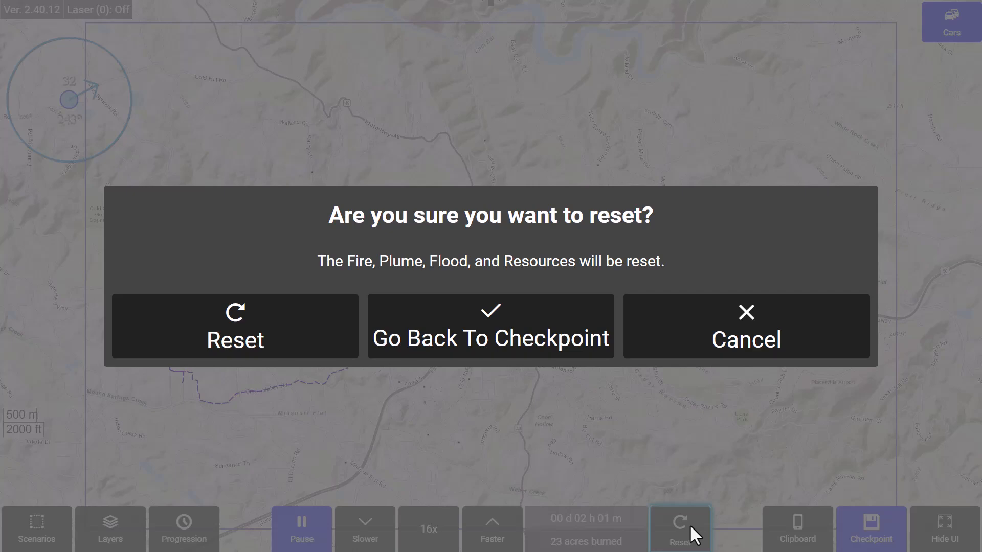
pyautogui.click(441, 340)
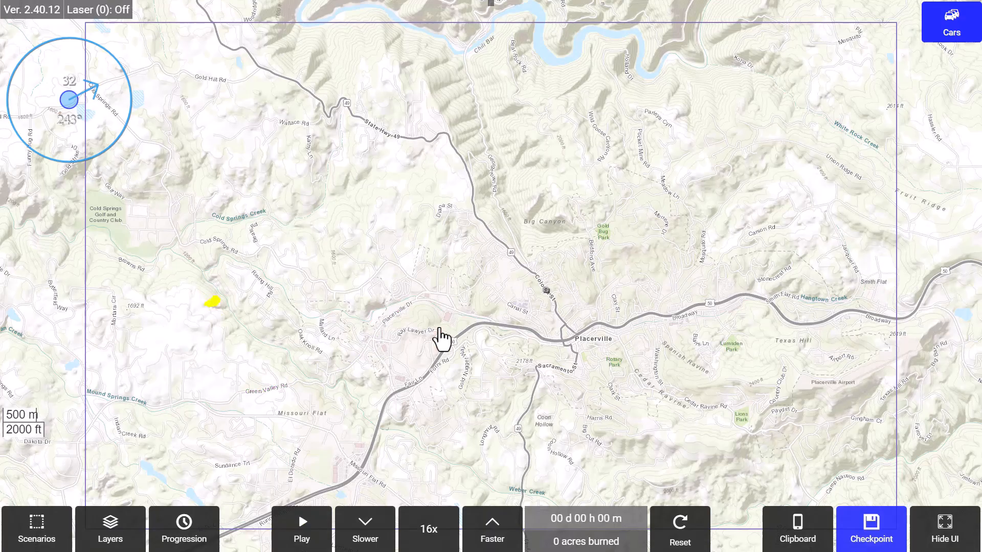
# - Play the simulation from the restored checkpoint and increase the playback speed
pyautogui.click(302, 527)
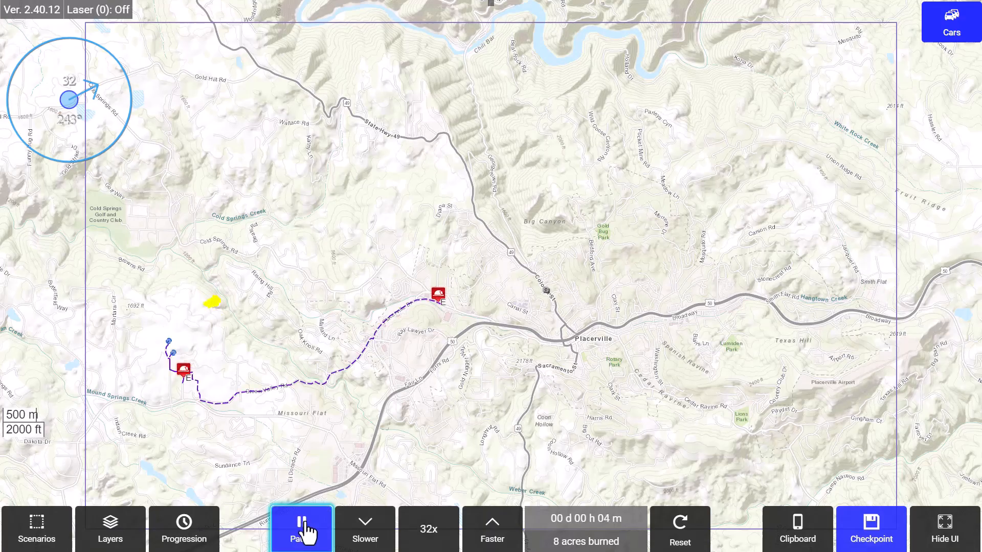
pyautogui.click(491, 529)
pyautogui.click(491, 529)
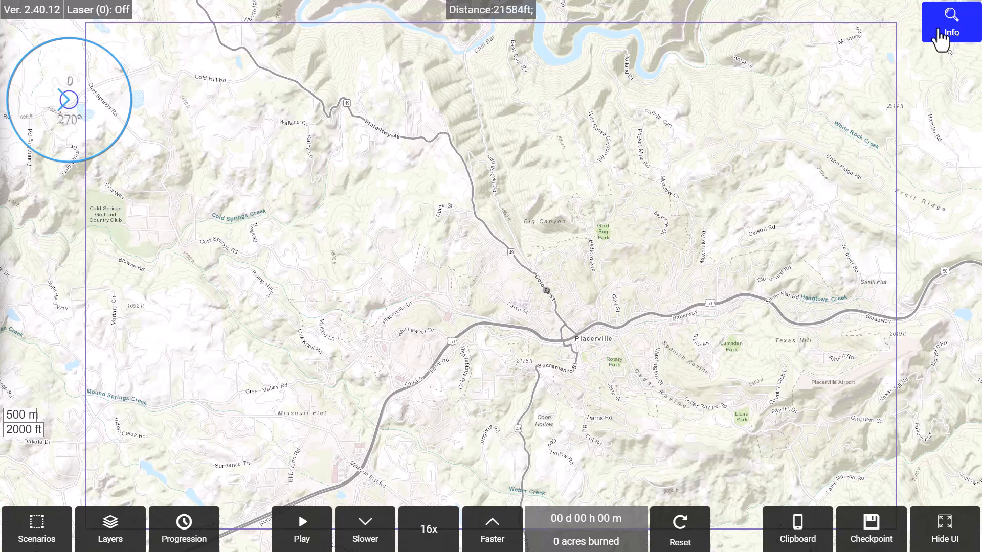
# - Place a fire ignition with Place Flames just west of Rising Hill Rd
pyautogui.click(940, 38)
pyautogui.click(947, 124)
pyautogui.click(859, 92)
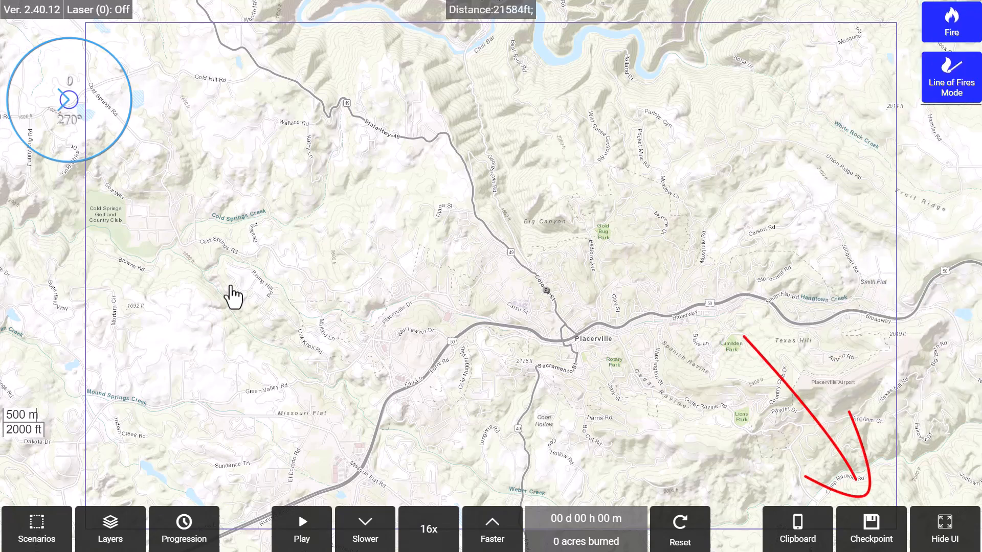
pyautogui.click(231, 283)
pyautogui.click(306, 527)
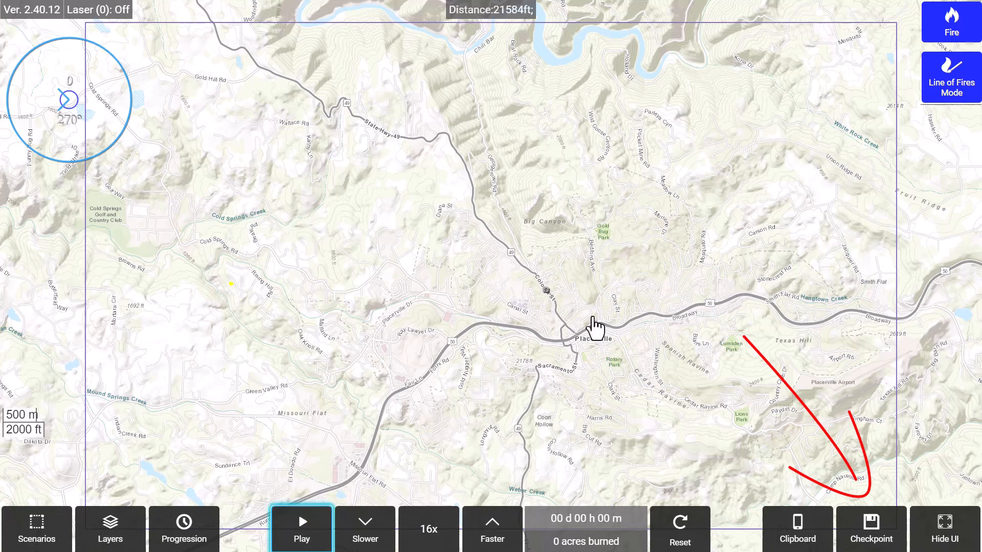
# - Dispatch two Engine 1 resources to the fire, one from Placerville and one from the Missouri Flat area
pyautogui.click(945, 74)
pyautogui.click(955, 256)
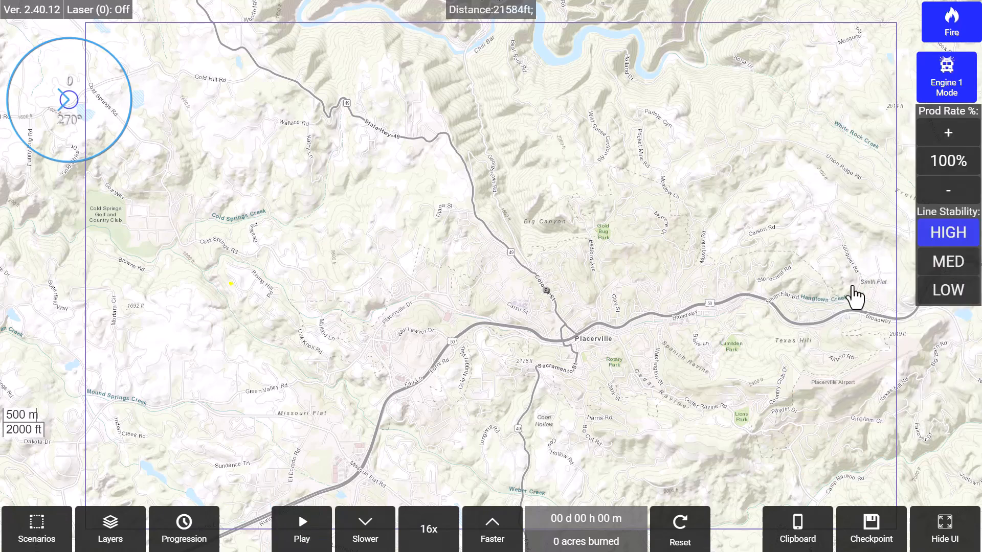
pyautogui.click(589, 354)
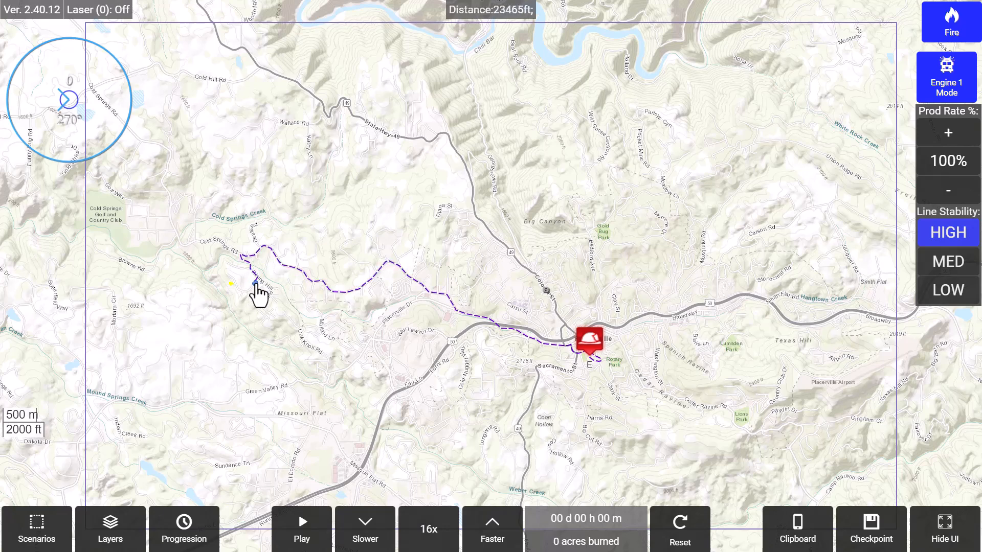
pyautogui.click(945, 78)
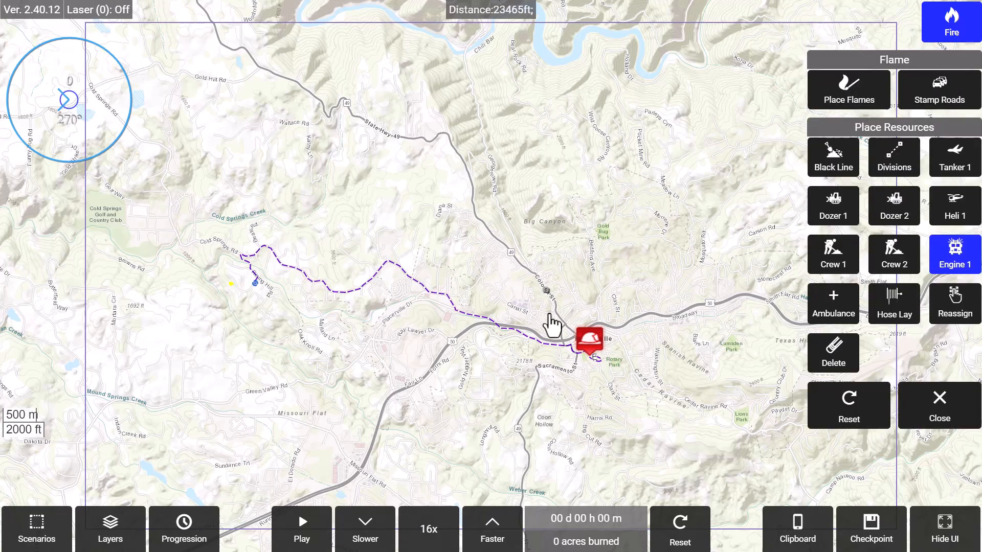
pyautogui.click(341, 445)
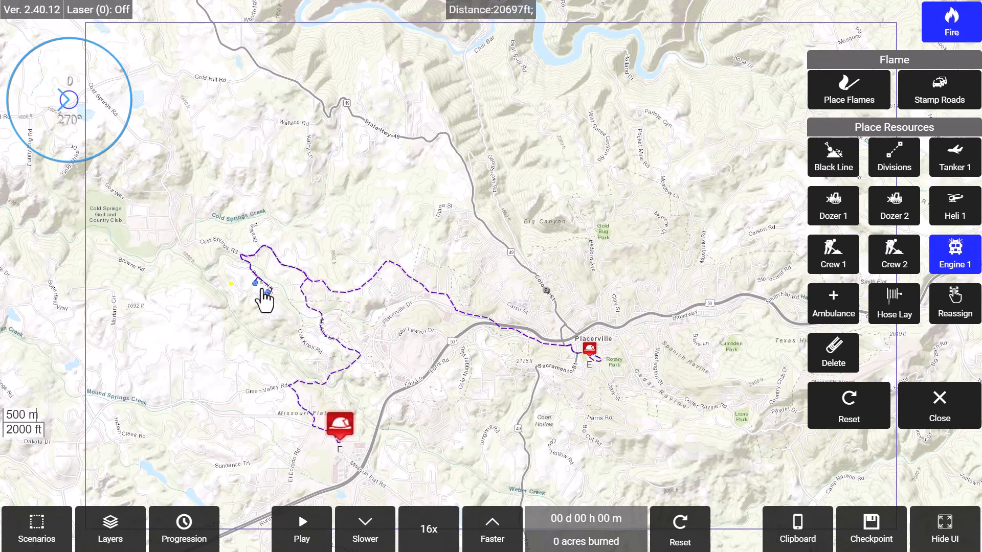
# - Add a smoke plume emitter at the fire near Rising Hill Rd and start the simulation
pyautogui.click(931, 31)
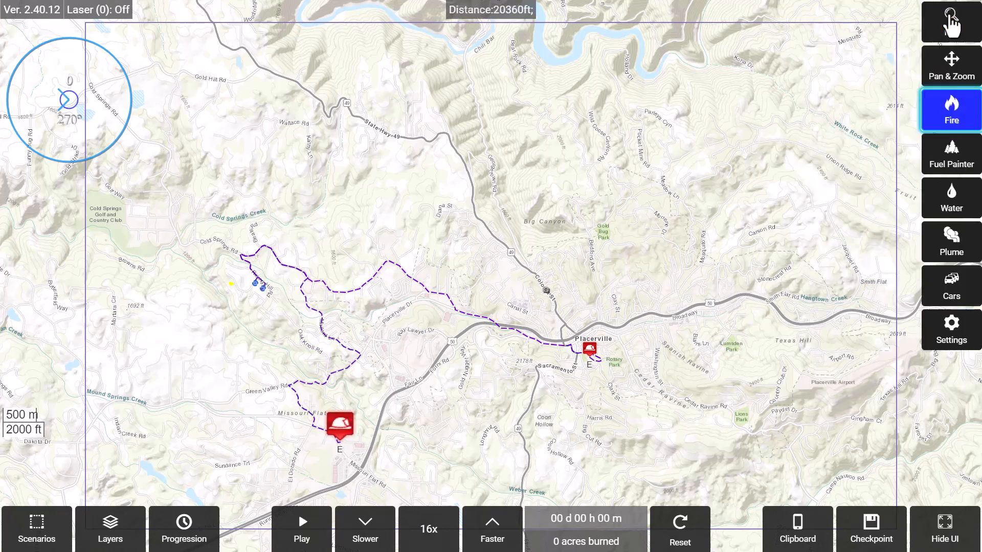
pyautogui.click(954, 238)
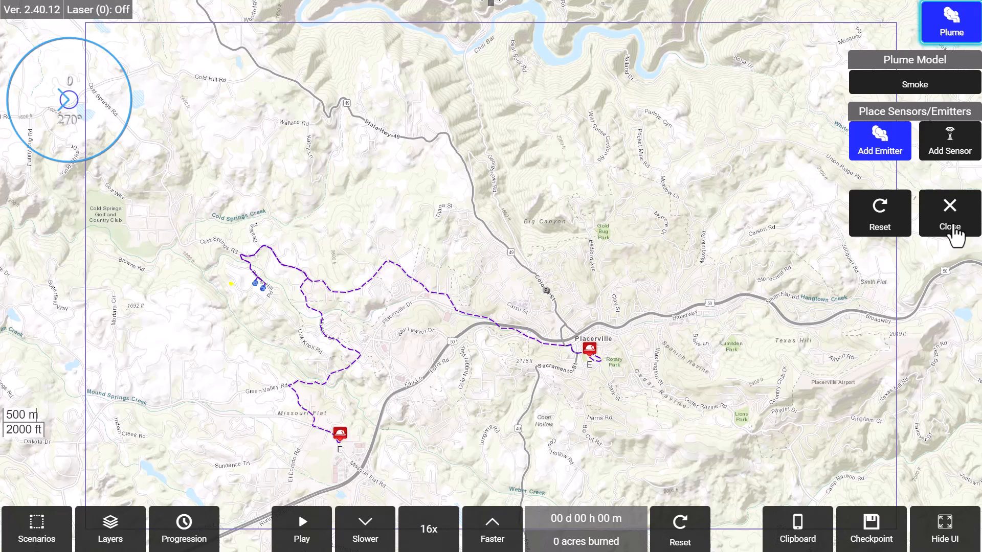
pyautogui.click(233, 281)
pyautogui.press('space')
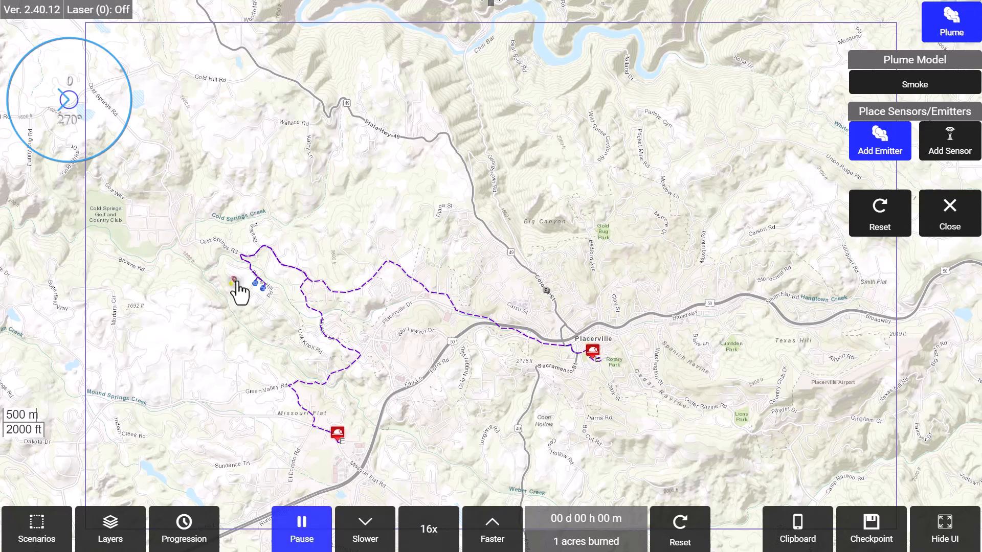
# - Save a checkpoint of the current simulation and pause playback
pyautogui.click(872, 527)
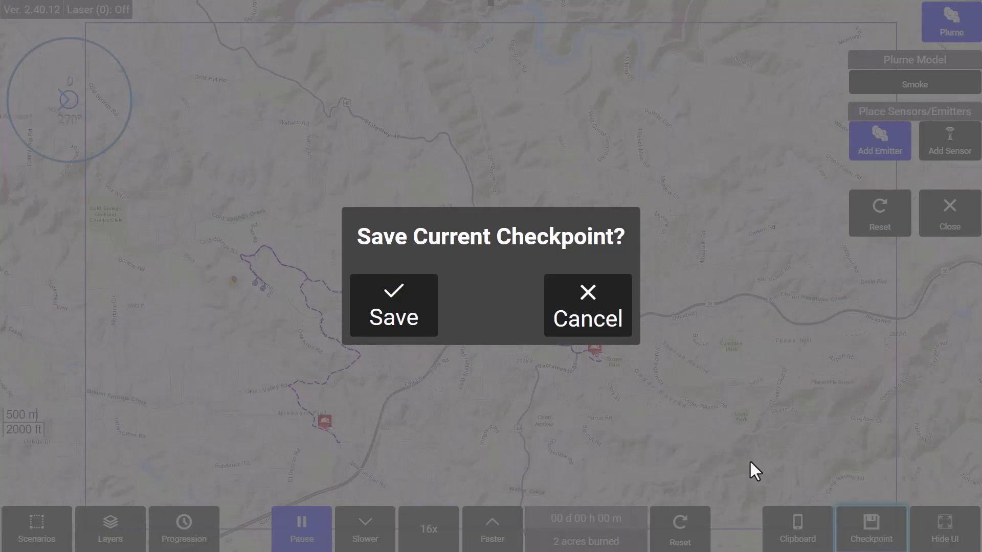
pyautogui.click(396, 322)
pyautogui.press('space')
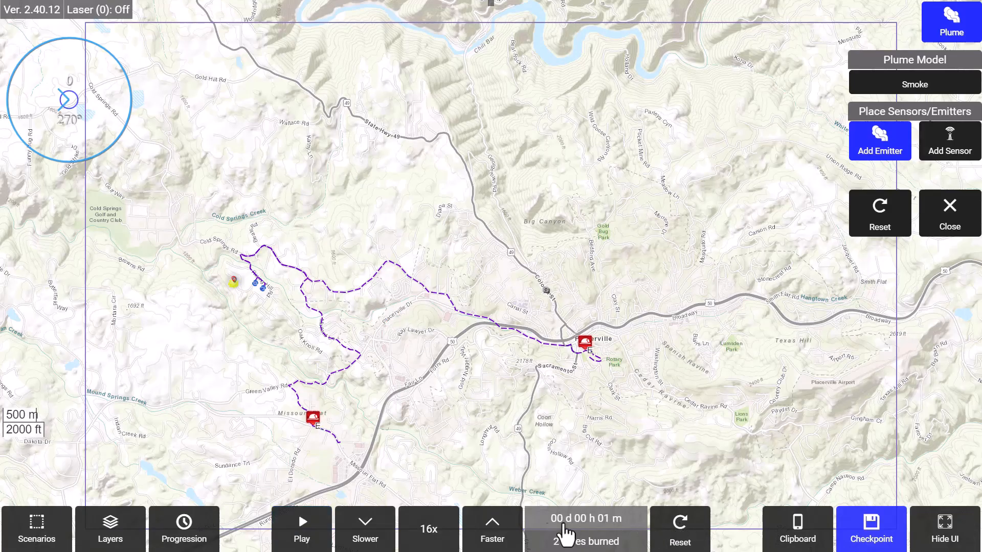
# - Raise the simulation speed to 128x and resume playback
pyautogui.click(492, 530)
pyautogui.click(492, 530)
pyautogui.click(492, 529)
pyautogui.click(299, 527)
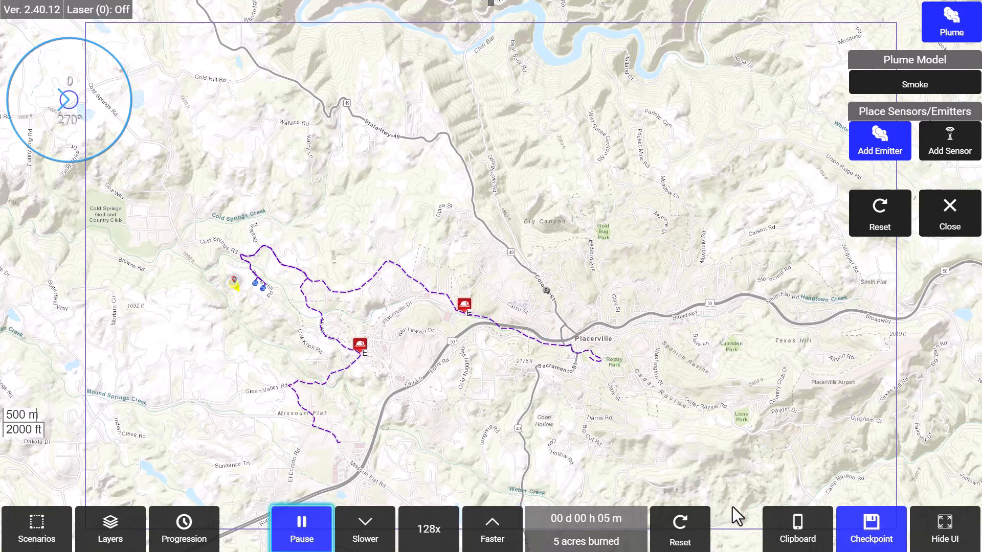
# - Restore the fire, plume and engines to the saved checkpoint
pyautogui.click(687, 531)
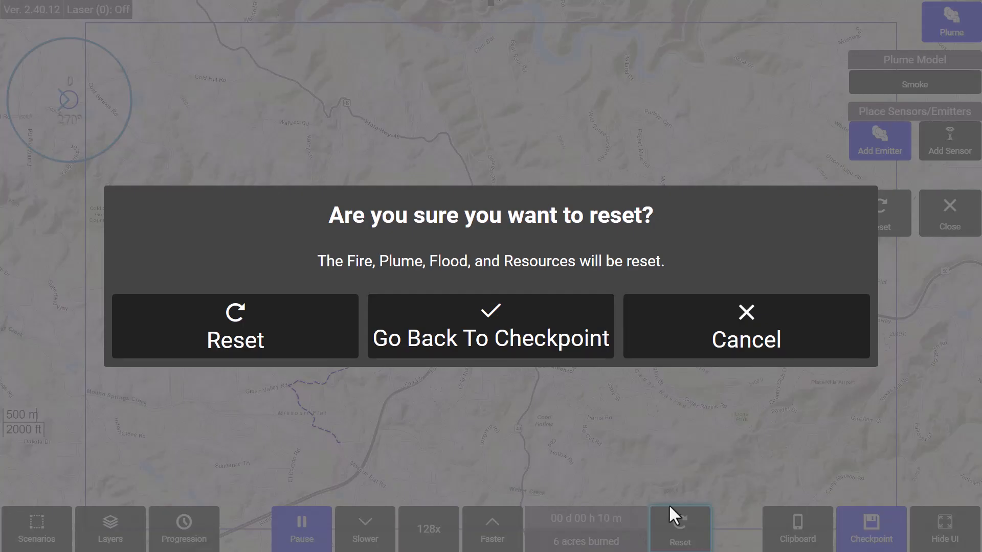
pyautogui.click(463, 344)
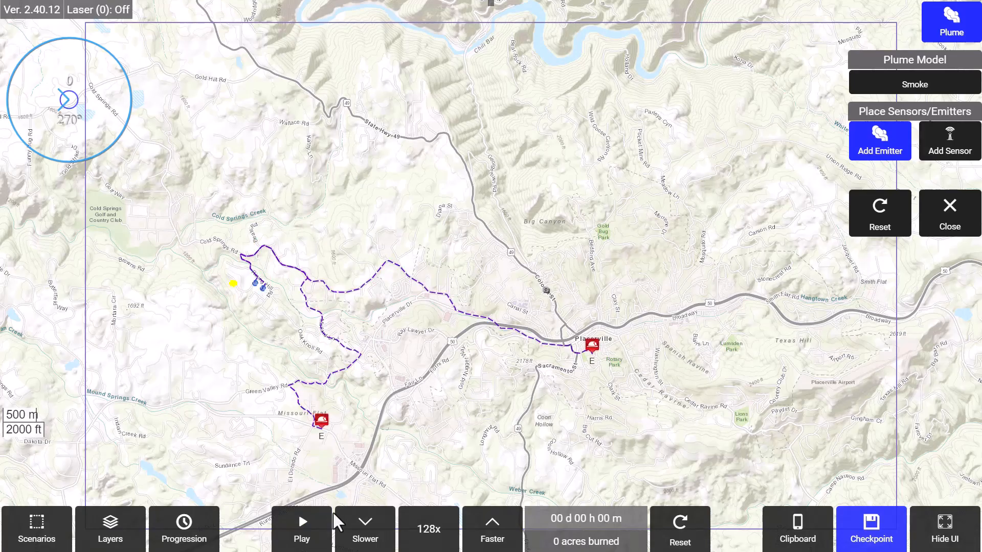
pyautogui.click(330, 526)
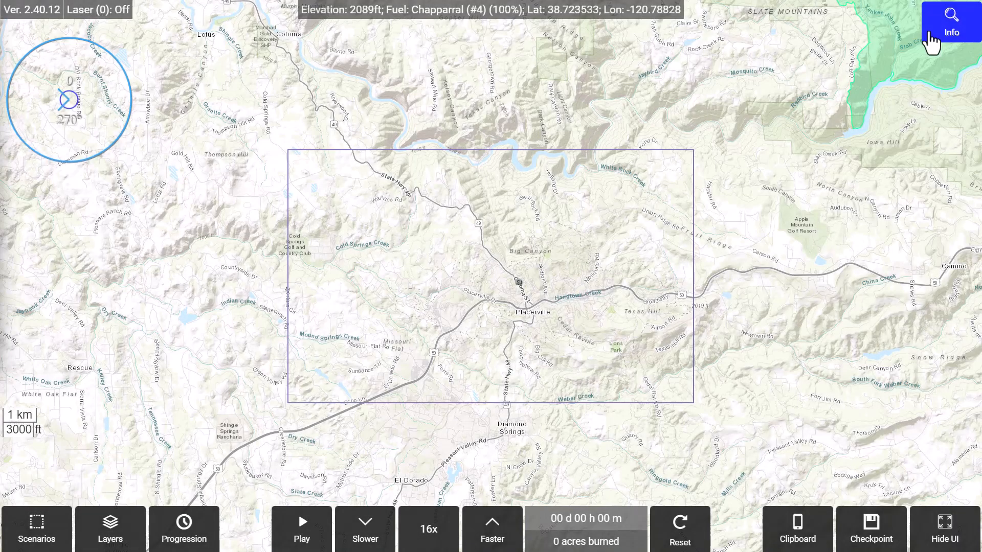
# - Zoom out and pan the map to bring the historical fire perimeters north-east of Placerville into view
pyautogui.click(931, 38)
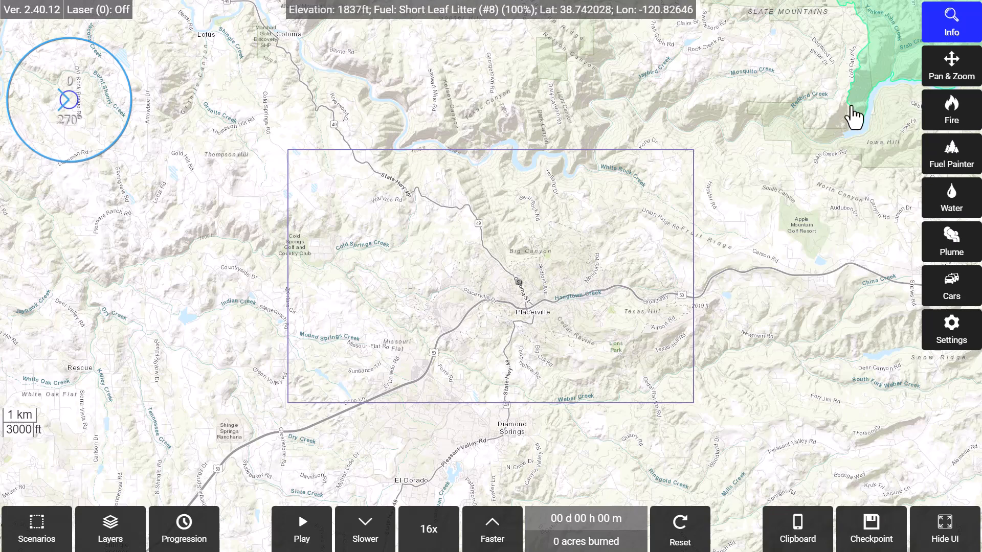
pyautogui.click(855, 117)
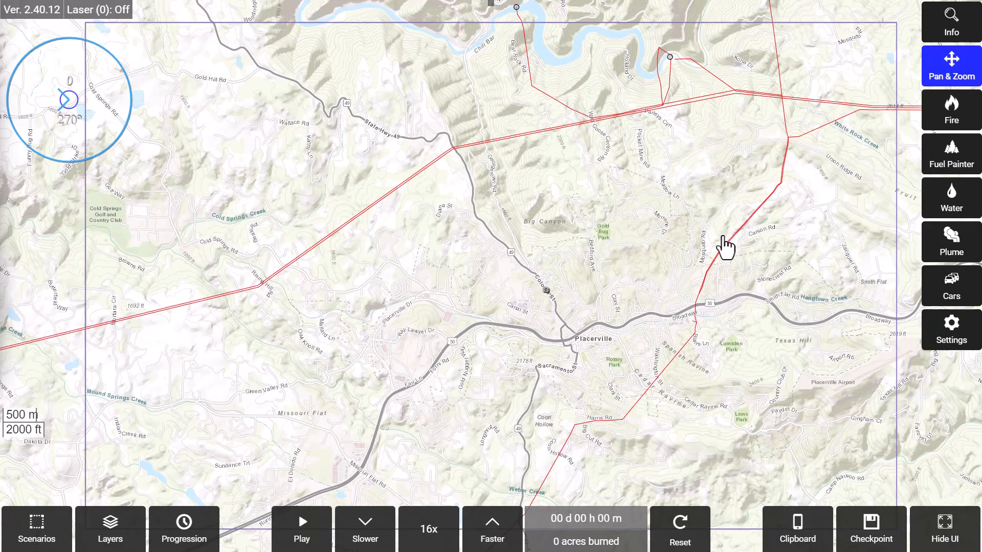
pyautogui.click(943, 82)
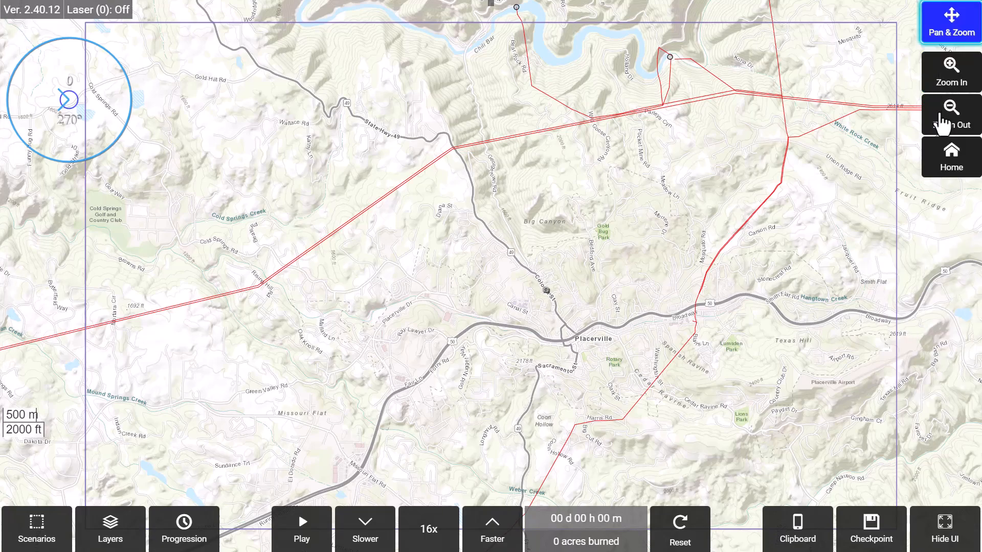
pyautogui.click(940, 124)
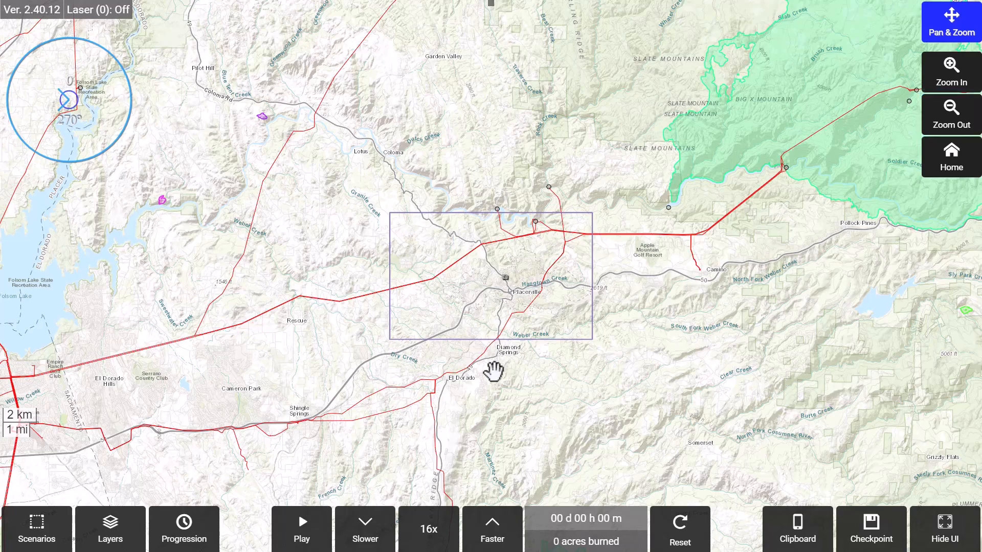
pyautogui.moveTo(498, 368); pyautogui.dragTo(566, 324)
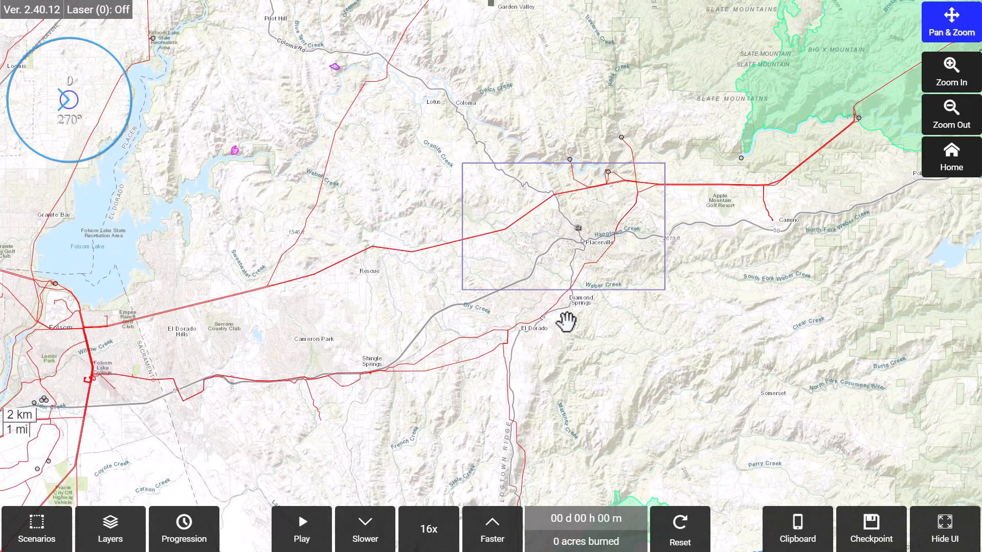
pyautogui.scroll(-1, 567, 322)
pyautogui.moveTo(642, 313); pyautogui.dragTo(520, 387)
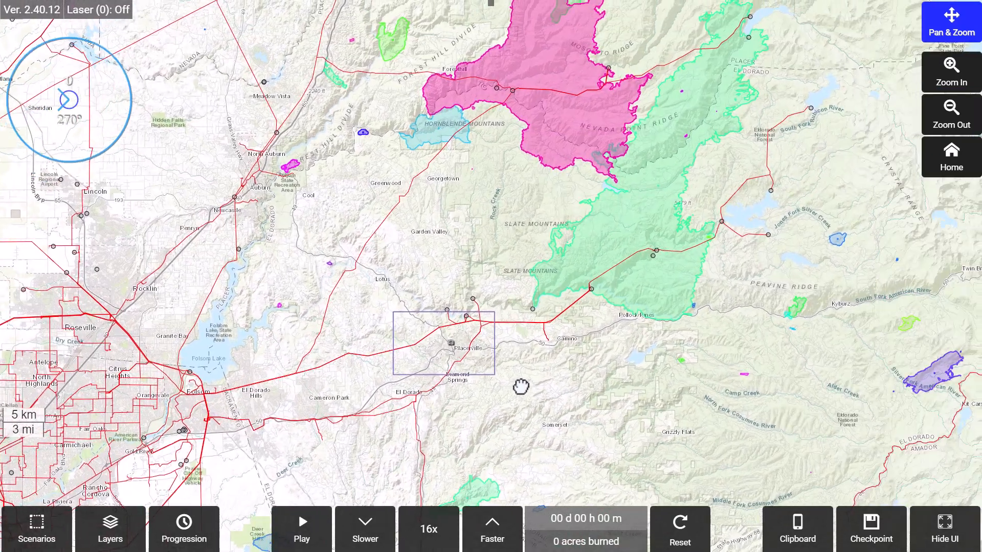
# - Query the map information of the large pink and green fire perimeters north-east of Placerville
pyautogui.click(946, 28)
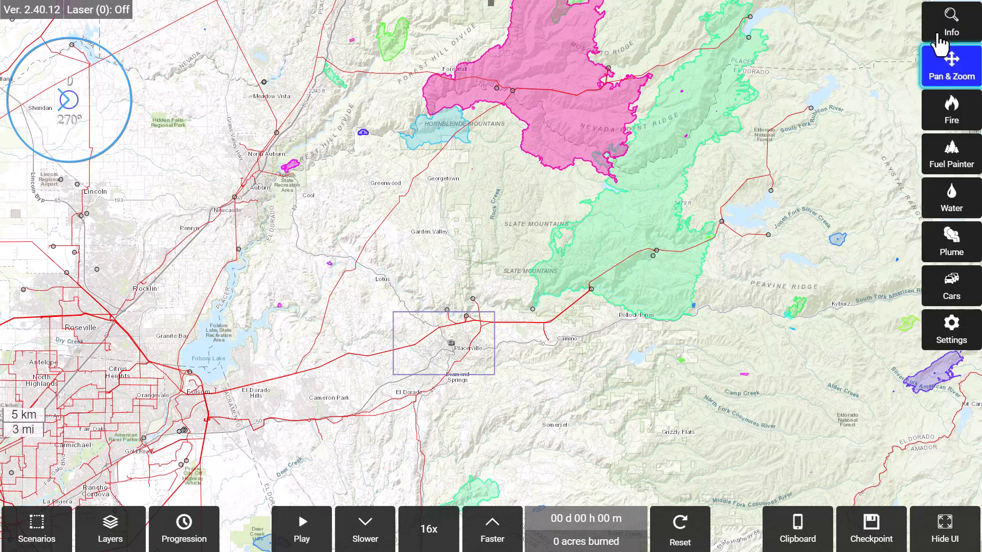
pyautogui.click(947, 25)
pyautogui.click(554, 128)
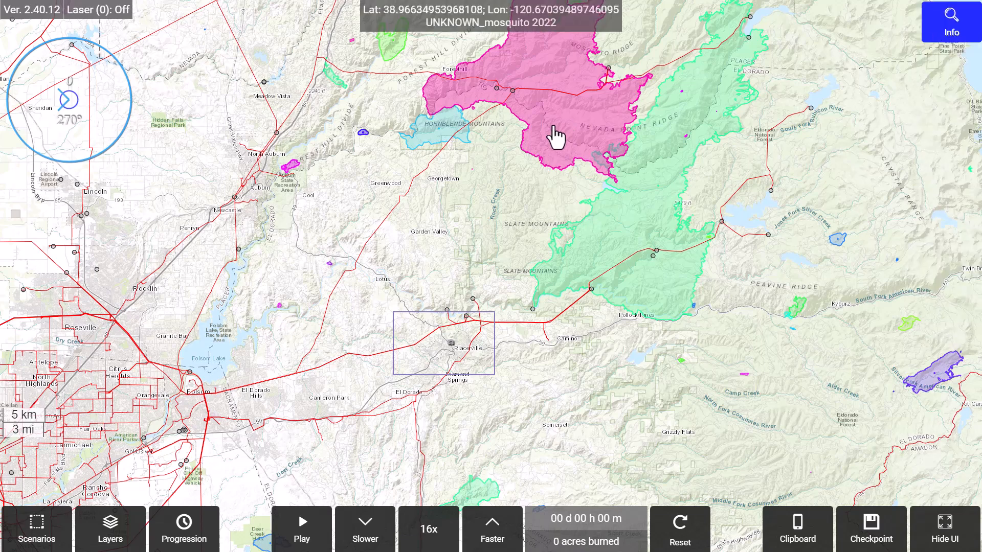
pyautogui.click(603, 240)
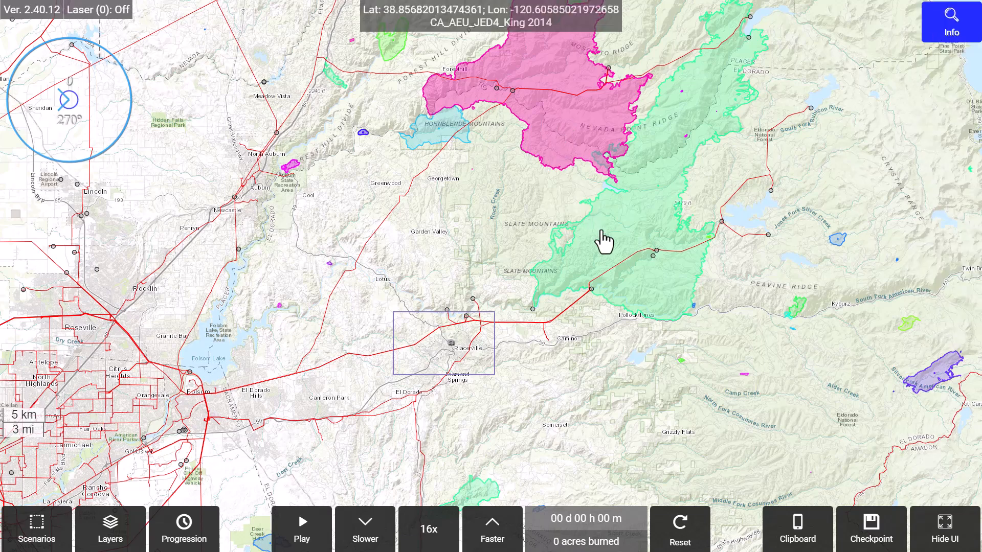
# - Pan west and zoom in on the power lines between Folsom Lake and Placerville
pyautogui.click(952, 22)
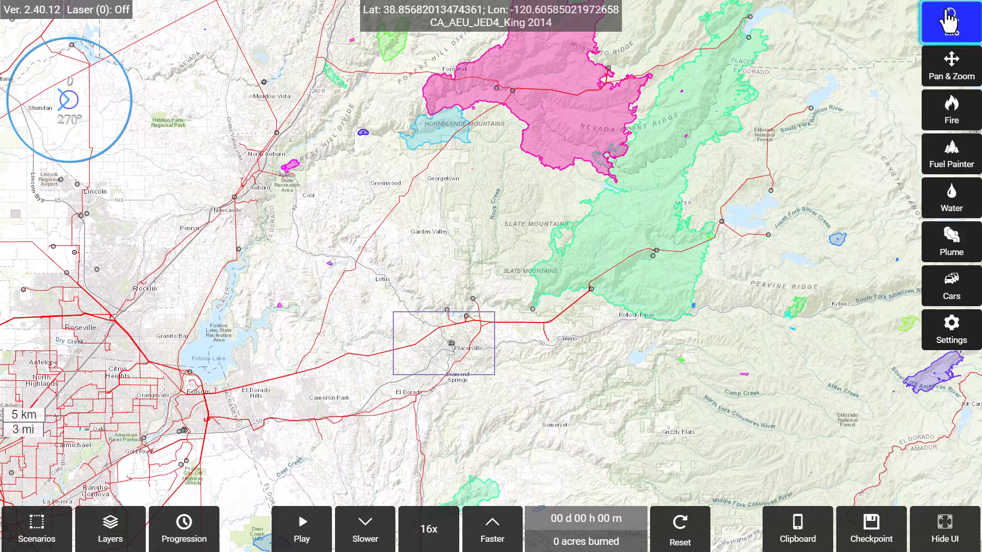
pyautogui.click(952, 70)
pyautogui.moveTo(782, 215); pyautogui.dragTo(823, 210)
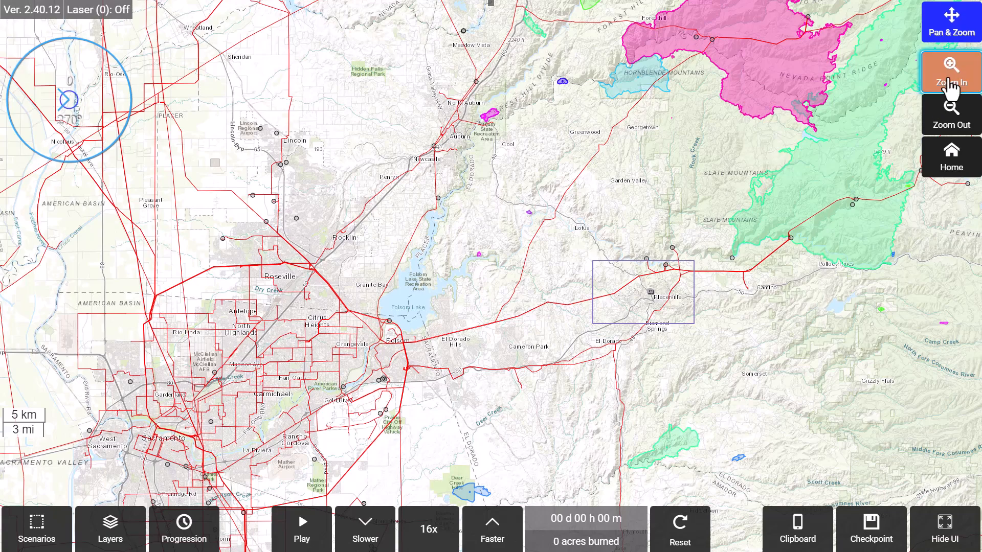
pyautogui.click(951, 83)
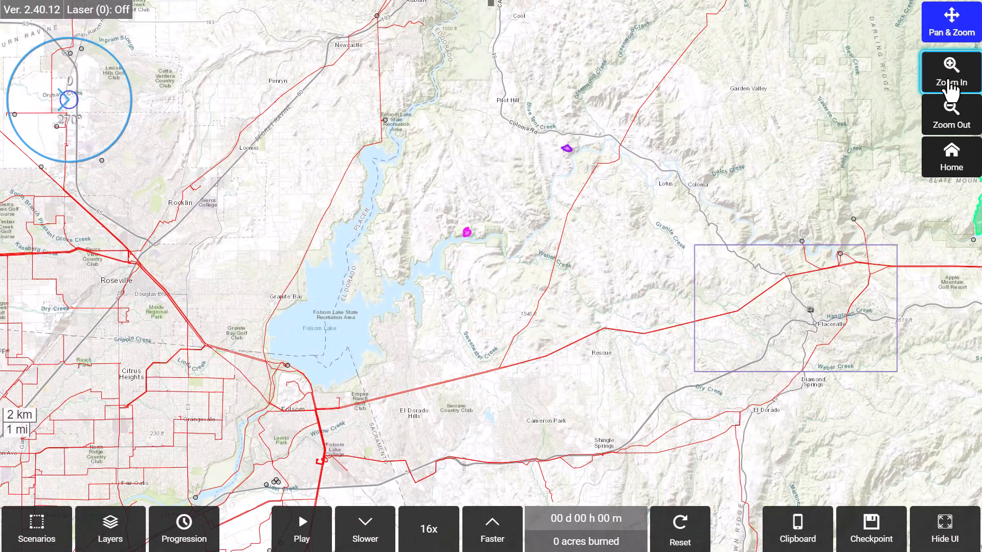
# - Return to the home view and ignite a fire just south-east of Cold Springs Creek, north of Cold Springs Rd
pyautogui.click(950, 154)
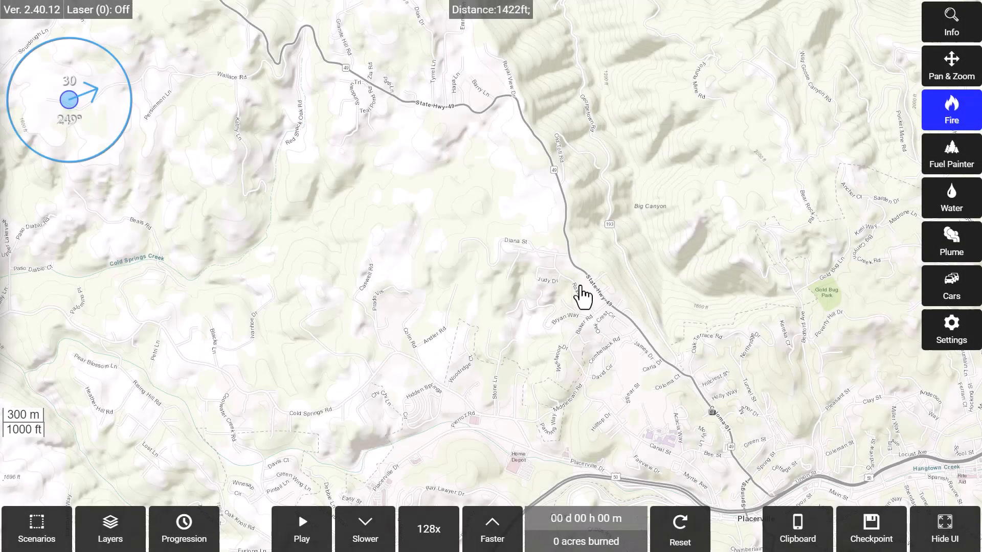
pyautogui.click(917, 128)
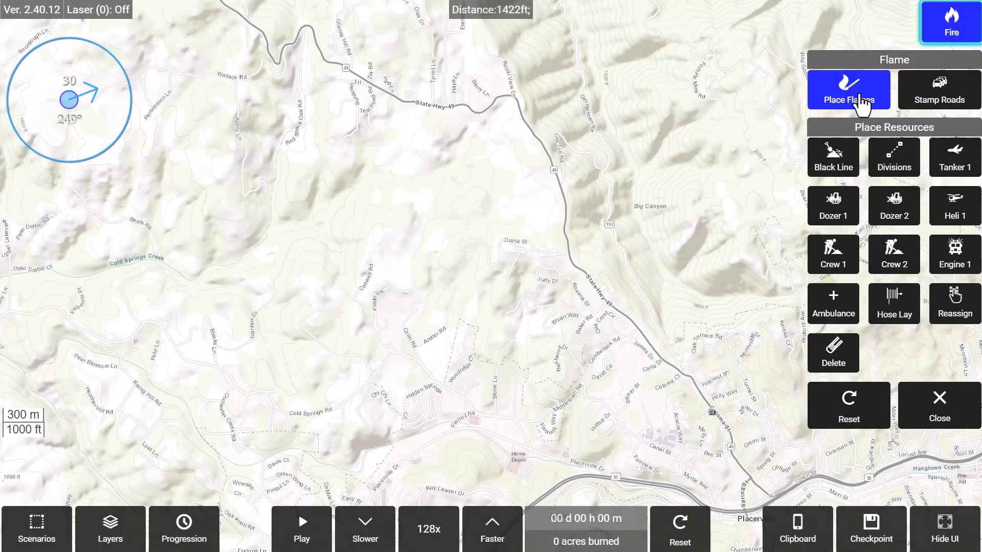
pyautogui.click(861, 96)
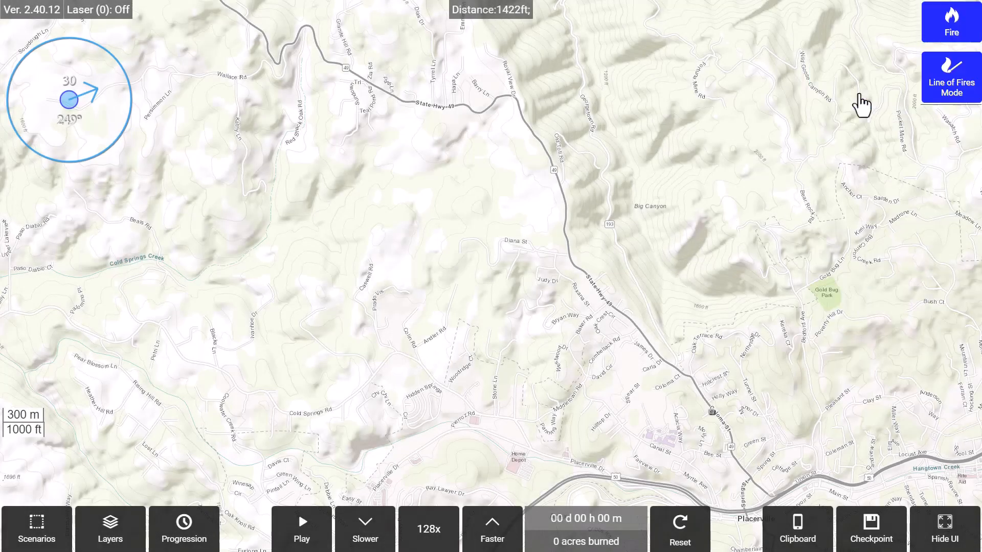
pyautogui.click(247, 297)
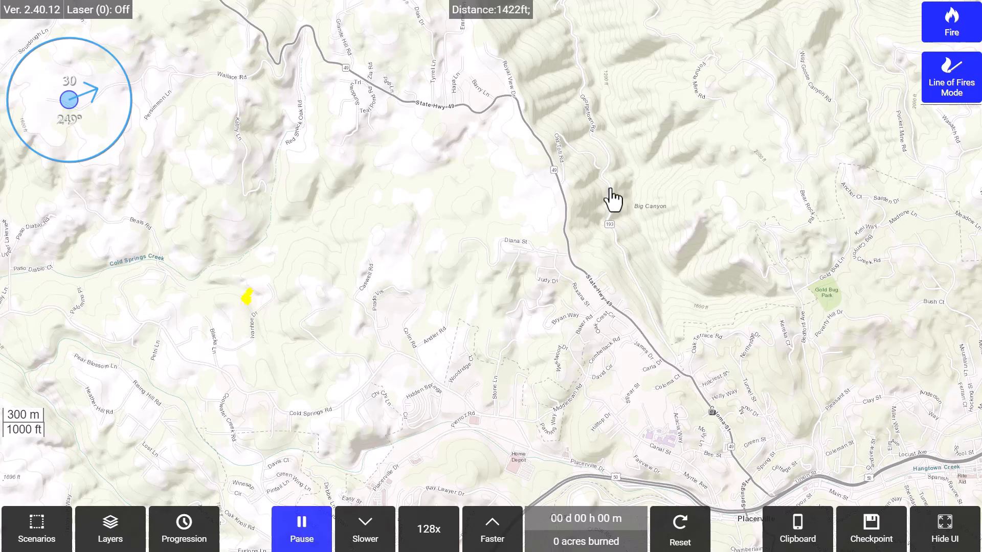
# - Place Engine 1 on Highway 50 east of Home Depot and route it along the roads to the fire's south-east side
pyautogui.click(929, 102)
pyautogui.click(955, 270)
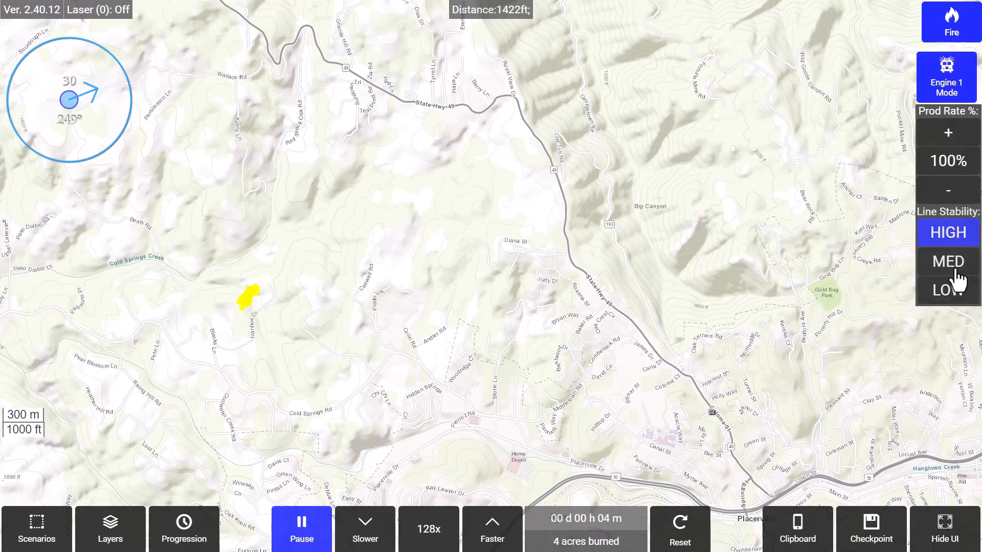
pyautogui.click(613, 480)
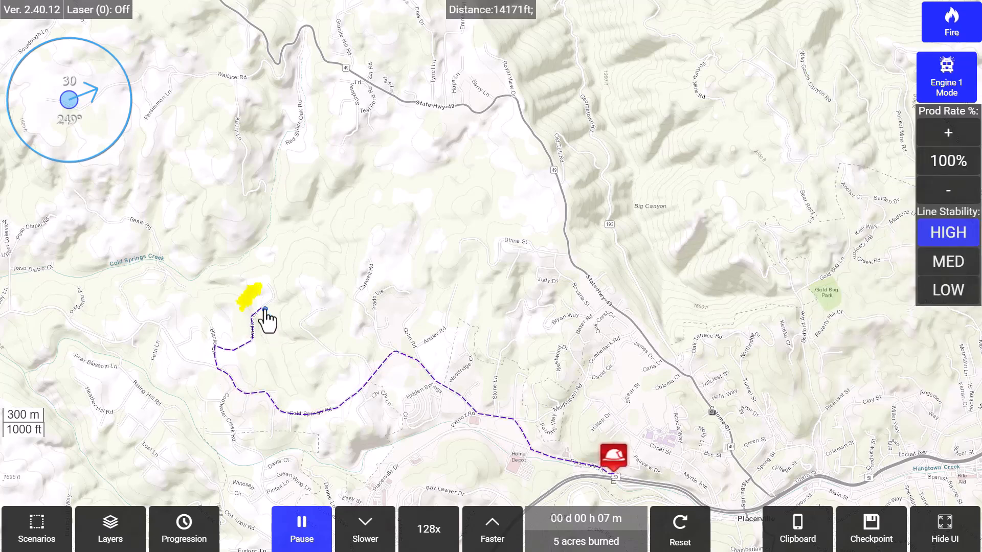
# - Assign Dozer 1 to a line about 880 ft long running from west of the fire toward its south-west edge
pyautogui.click(958, 76)
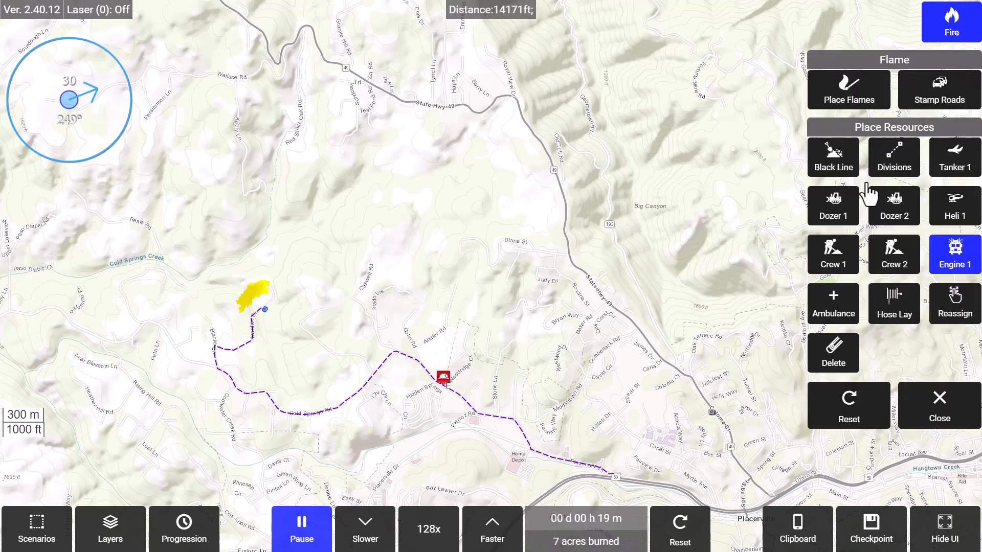
pyautogui.click(839, 214)
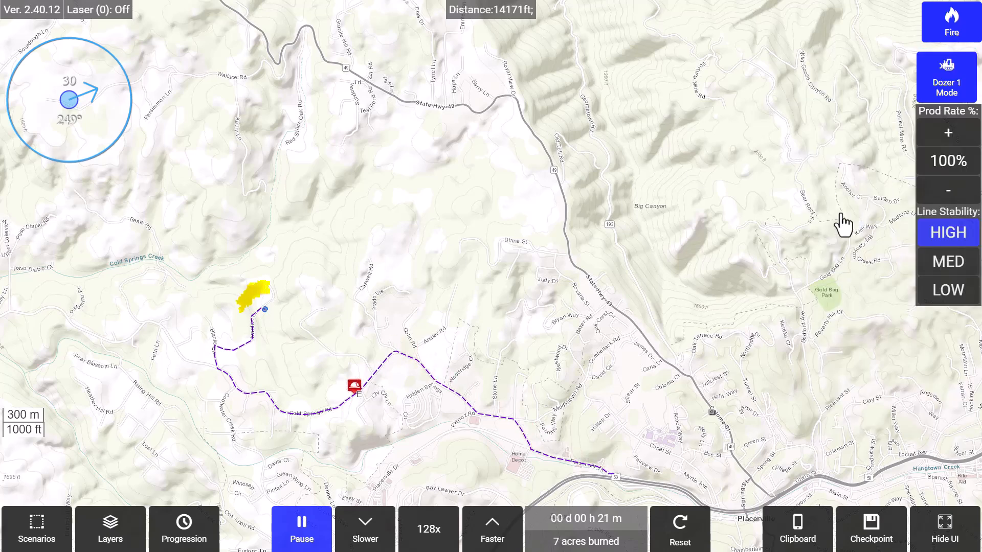
pyautogui.click(204, 317)
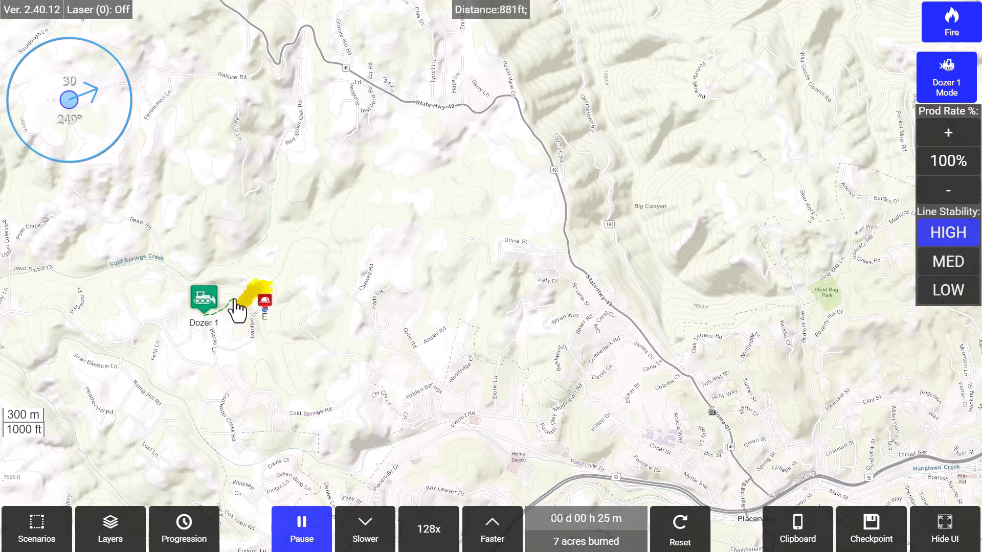
# - Assign Crew 1 to a line about 580 ft long at the fire's southern edge
pyautogui.click(925, 86)
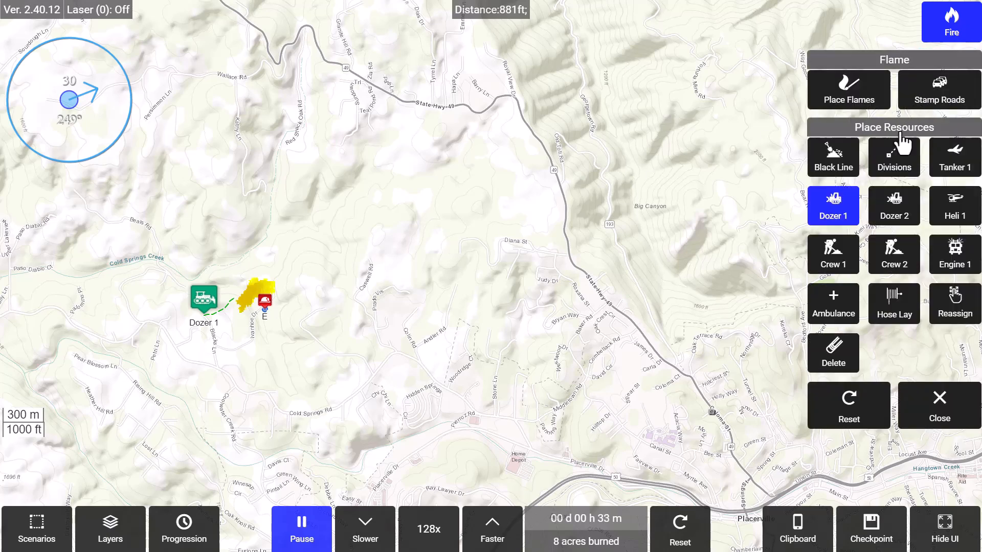
pyautogui.click(833, 266)
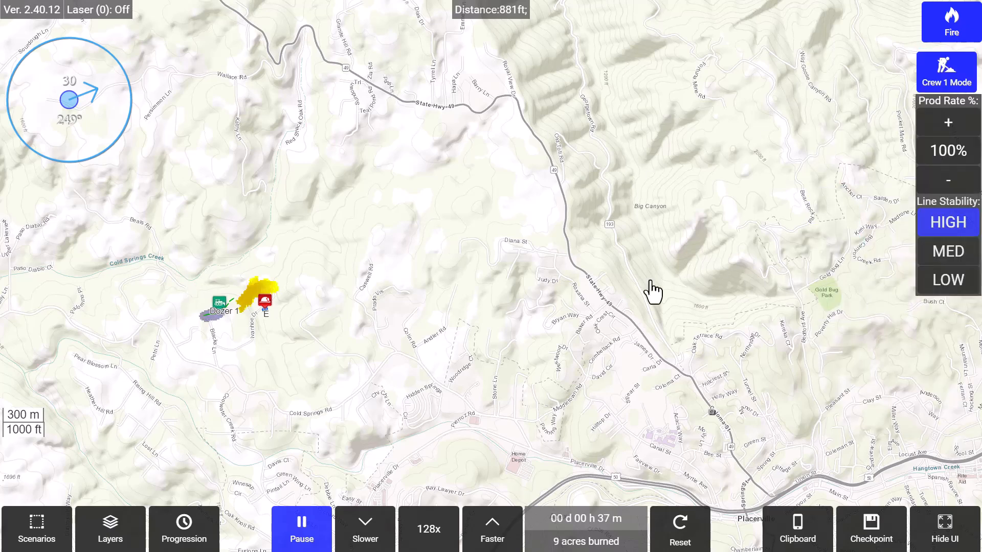
pyautogui.click(249, 323)
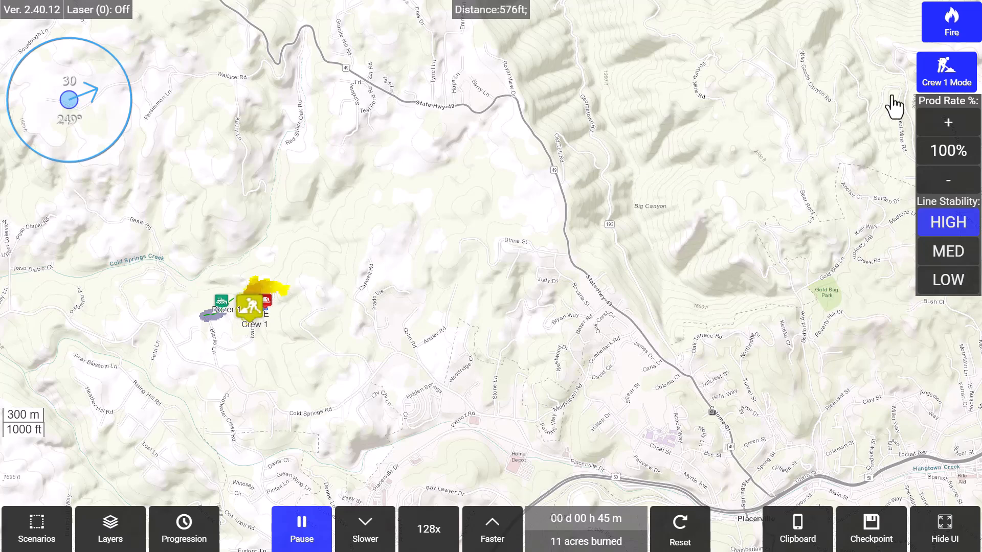
# - Stamp the roads onto the map and place a hose lay about 1,300 ft long along the fire's south-east flank
pyautogui.click(944, 81)
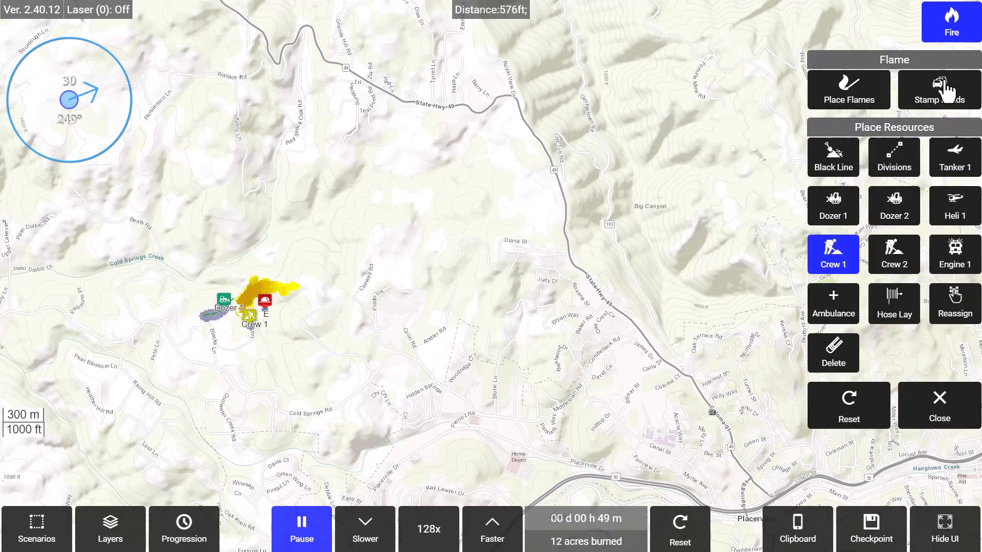
pyautogui.click(949, 104)
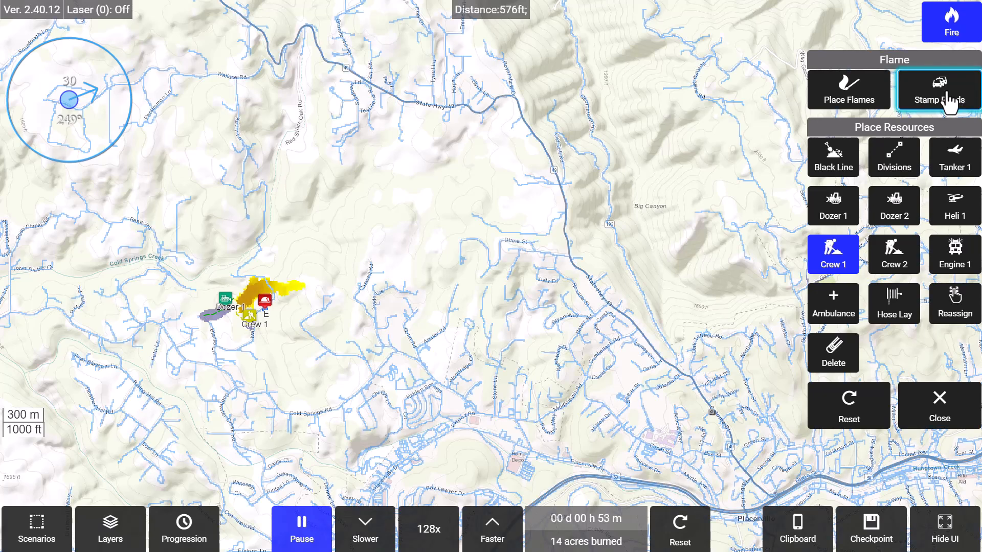
pyautogui.click(879, 310)
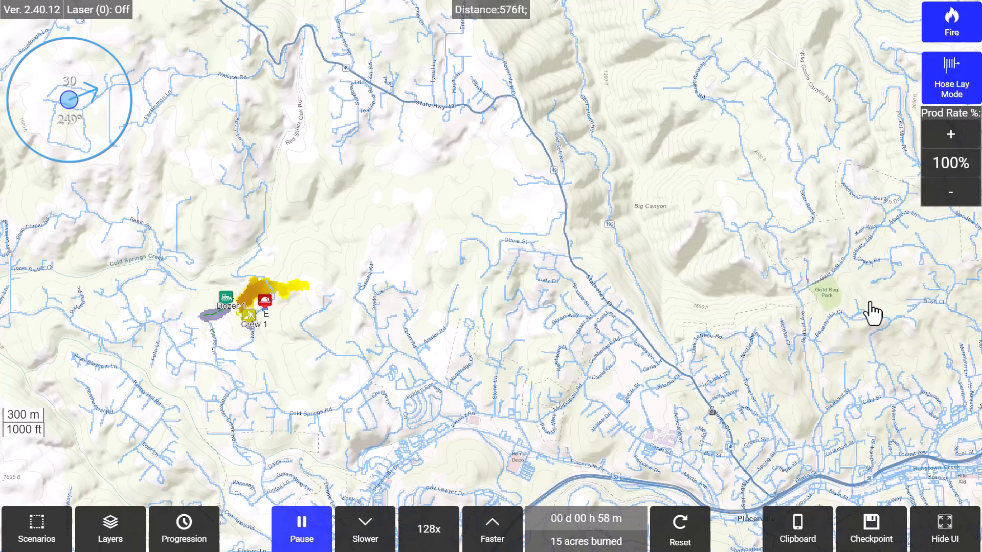
pyautogui.click(276, 306)
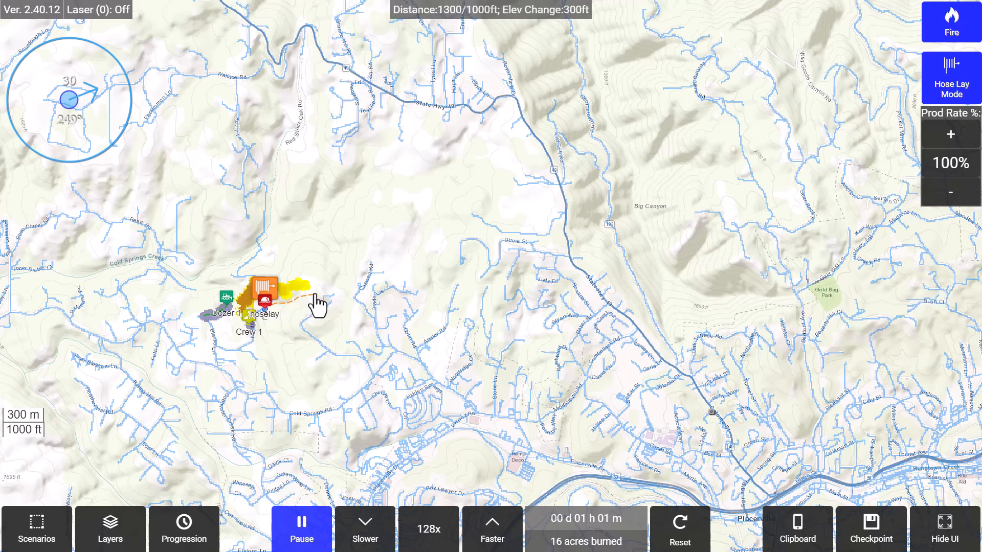
# - Place a Tanker 1 drop line about 3,160 ft long north of the fire and a Heli 1 drop at its eastern head
pyautogui.click(952, 81)
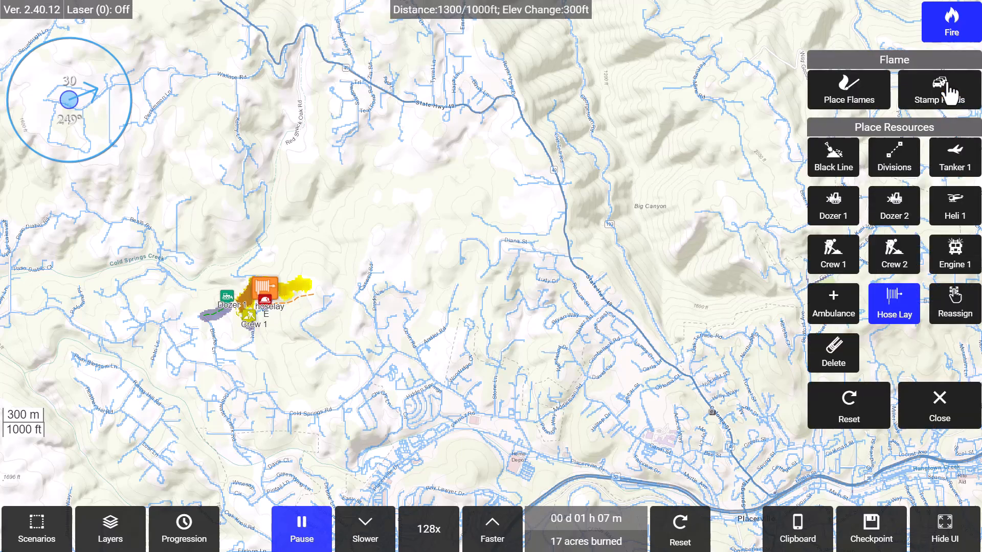
pyautogui.click(957, 171)
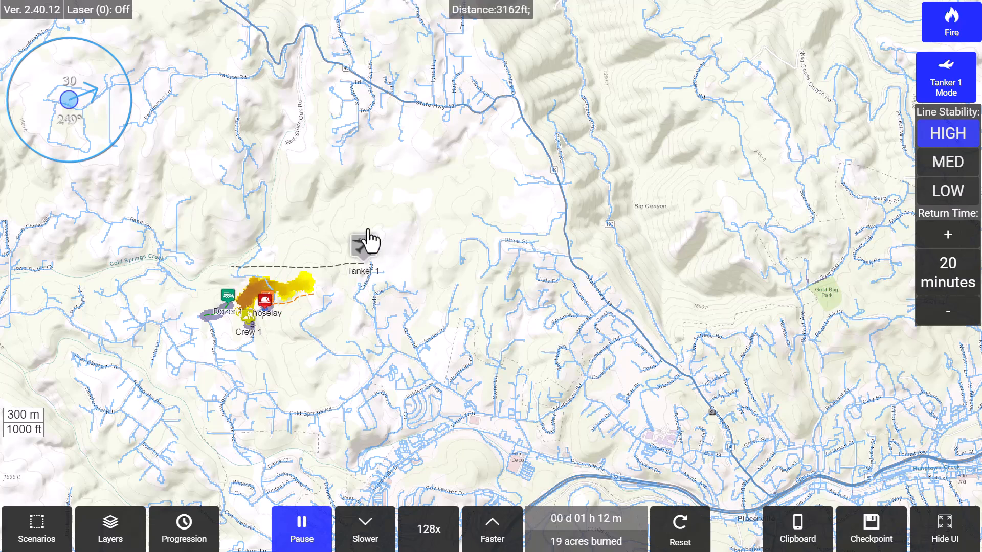
pyautogui.click(946, 74)
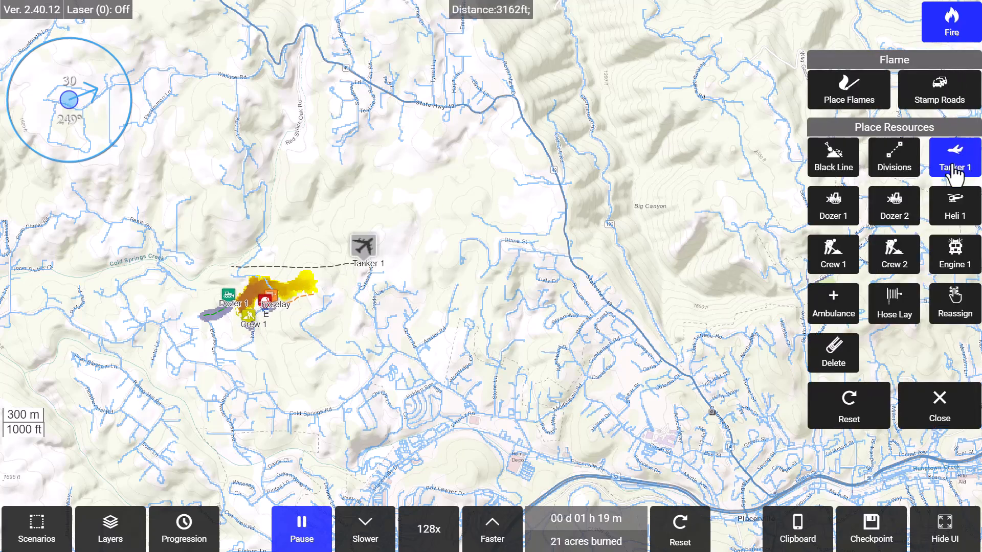
pyautogui.click(954, 215)
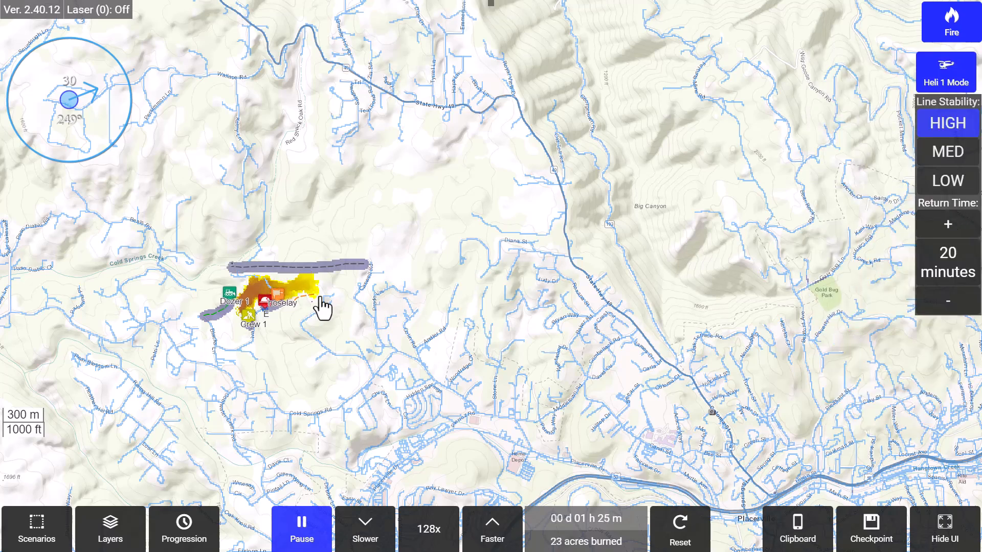
pyautogui.click(325, 277)
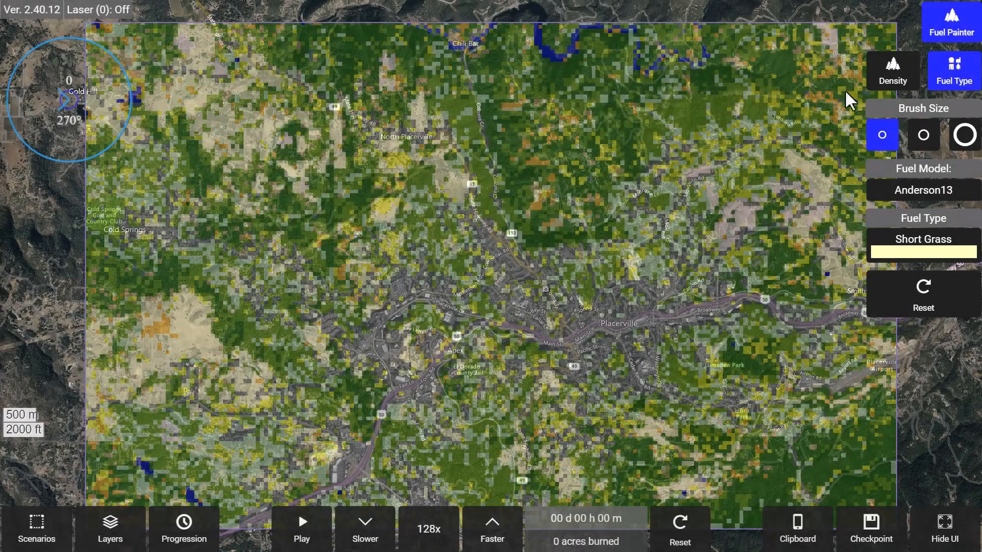
# - Paint a Short Grass fuel strip with the smallest brush along the diagonal cleared corridor south-west of North Placerville
pyautogui.click(951, 23)
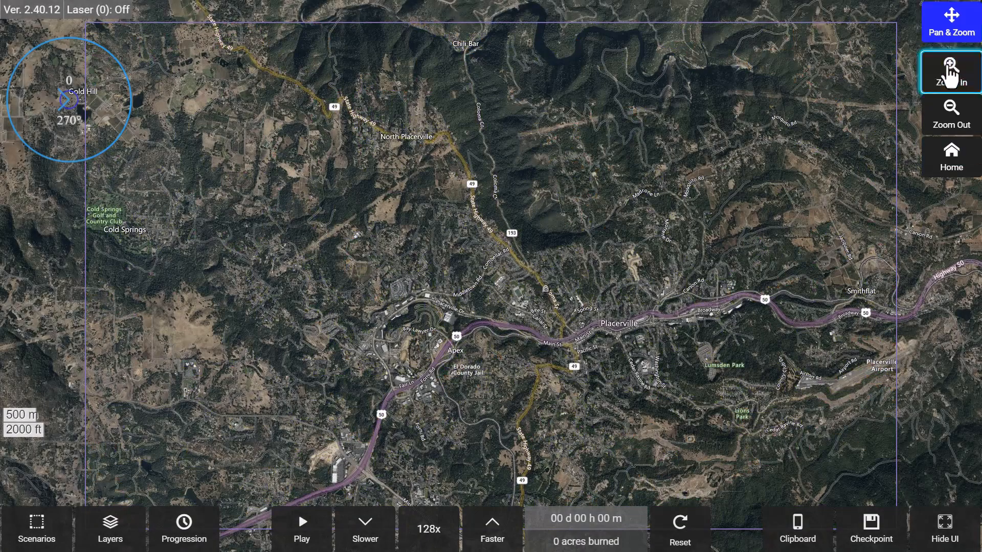
pyautogui.click(952, 71)
pyautogui.moveTo(498, 247); pyautogui.dragTo(680, 255)
pyautogui.click(952, 30)
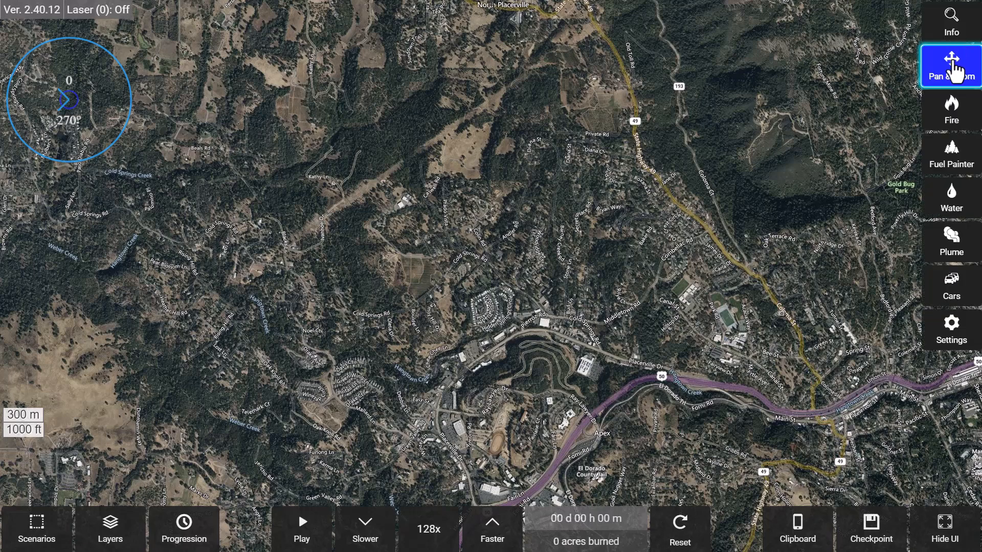
pyautogui.click(956, 158)
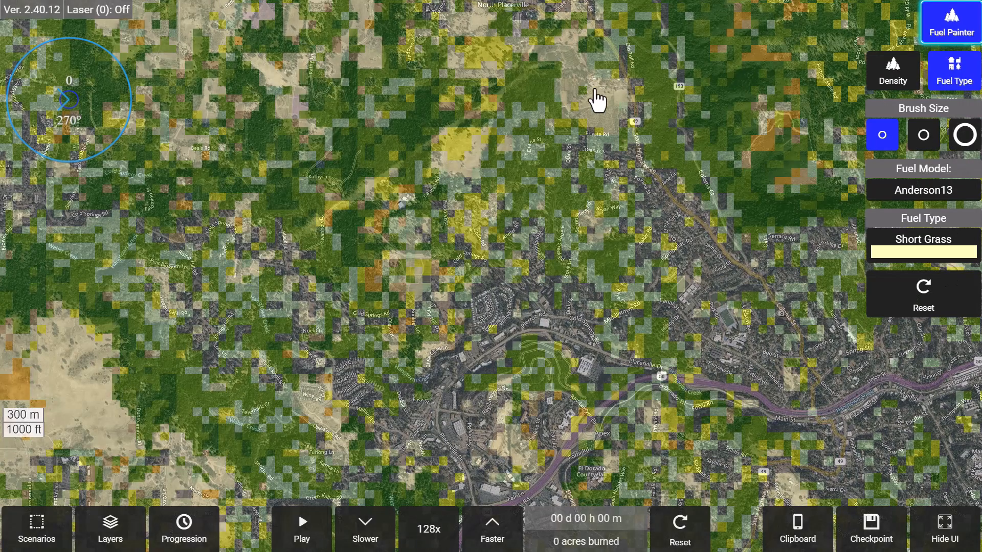
pyautogui.moveTo(527, 82)
pyautogui.mouseDown()
pyautogui.moveTo(438, 153)
pyautogui.moveTo(289, 241)
pyautogui.mouseUp()
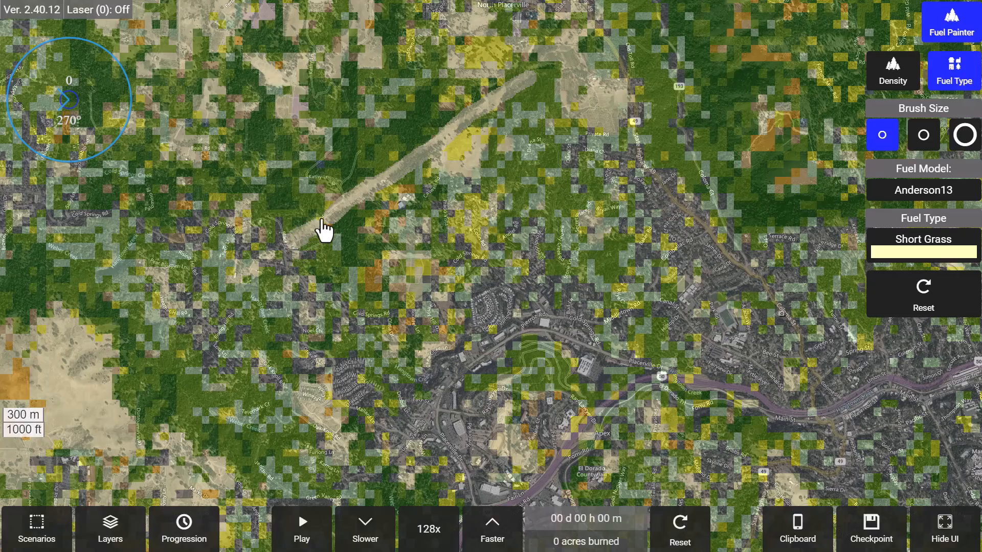
# - Set the fuel density to 50% and paint it along Highway 49 south of North Placerville
pyautogui.click(883, 88)
pyautogui.click(880, 196)
pyautogui.click(880, 196)
pyautogui.click(879, 197)
pyautogui.click(879, 197)
pyautogui.moveTo(594, 25)
pyautogui.mouseDown()
pyautogui.moveTo(629, 76)
pyautogui.moveTo(639, 158)
pyautogui.moveTo(666, 210)
pyautogui.moveTo(708, 237)
pyautogui.moveTo(726, 265)
pyautogui.mouseUp()
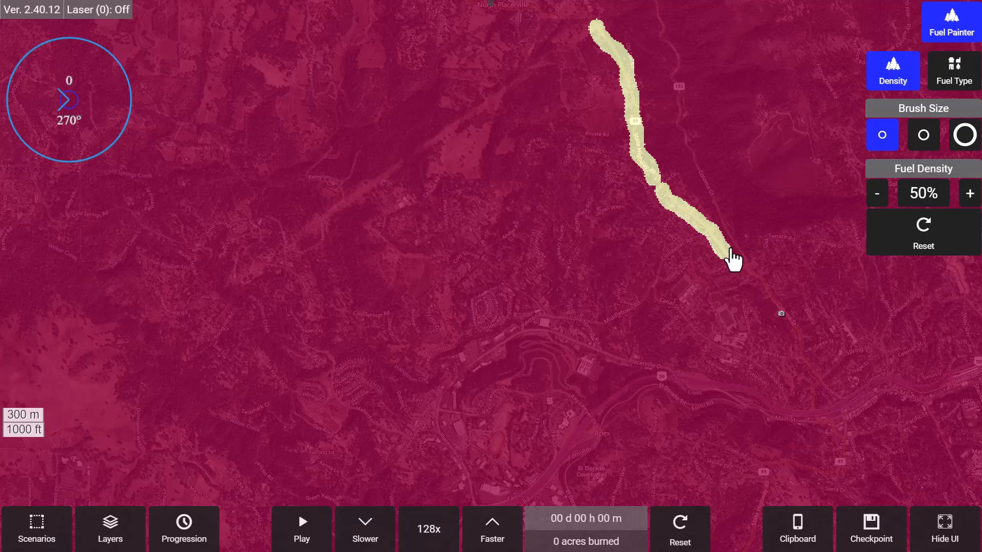
# - Paint a Short Grass fuel patch south-east of the diagonal strip and an Agriculture patch directly south of it
pyautogui.click(970, 82)
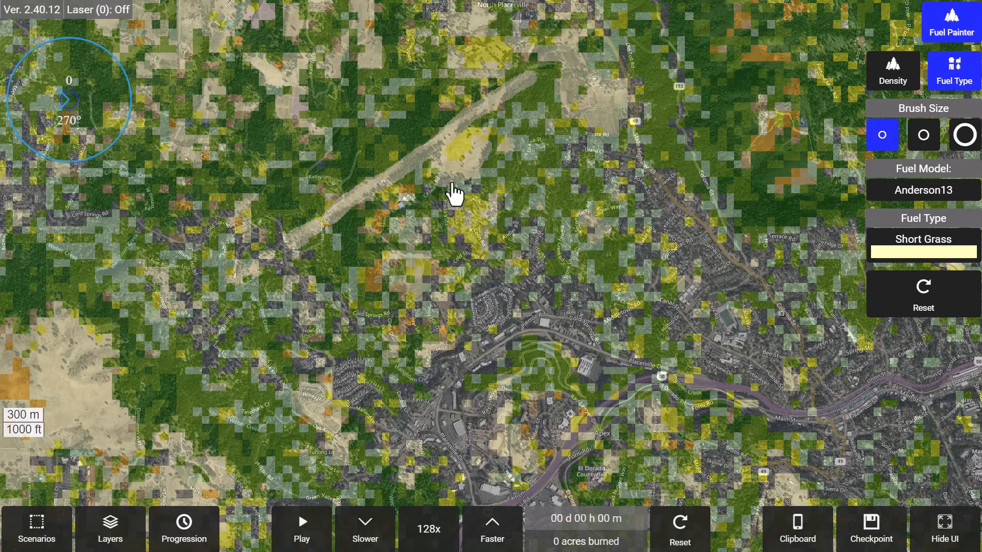
pyautogui.moveTo(406, 245)
pyautogui.mouseDown()
pyautogui.moveTo(419, 235)
pyautogui.moveTo(419, 259)
pyautogui.moveTo(369, 238)
pyautogui.moveTo(390, 245)
pyautogui.moveTo(379, 226)
pyautogui.moveTo(385, 199)
pyautogui.mouseUp()
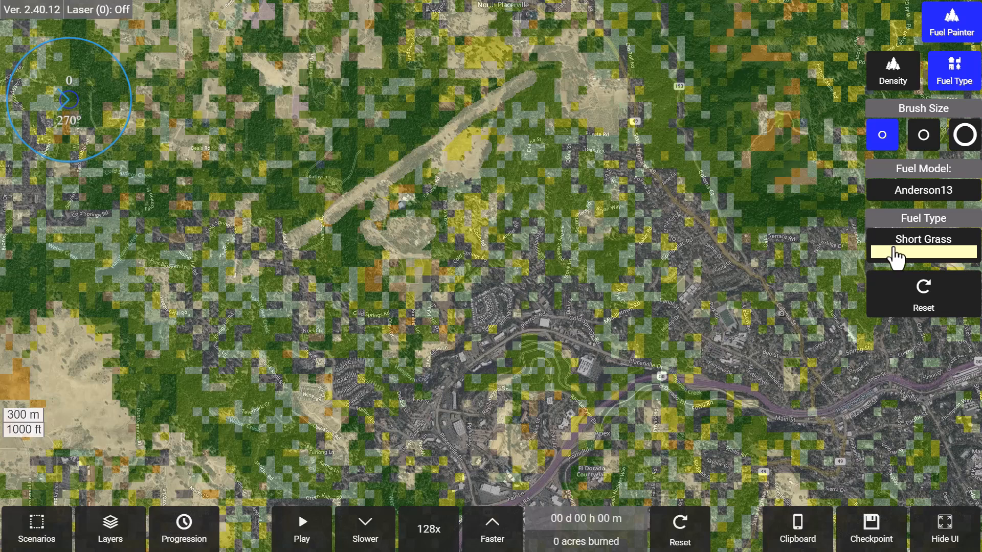
pyautogui.click(892, 252)
pyautogui.click(526, 405)
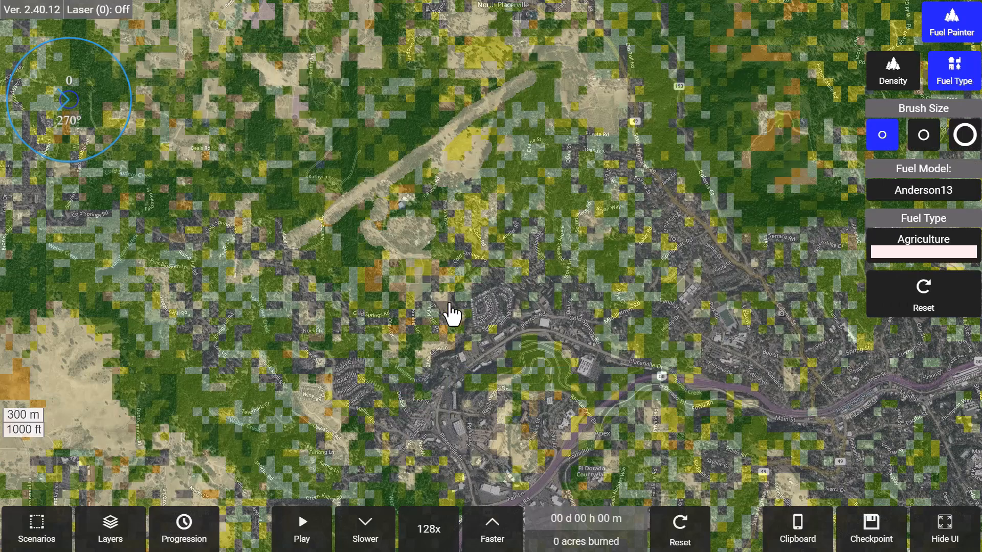
pyautogui.moveTo(420, 299)
pyautogui.mouseDown()
pyautogui.moveTo(426, 281)
pyautogui.moveTo(415, 294)
pyautogui.mouseUp()
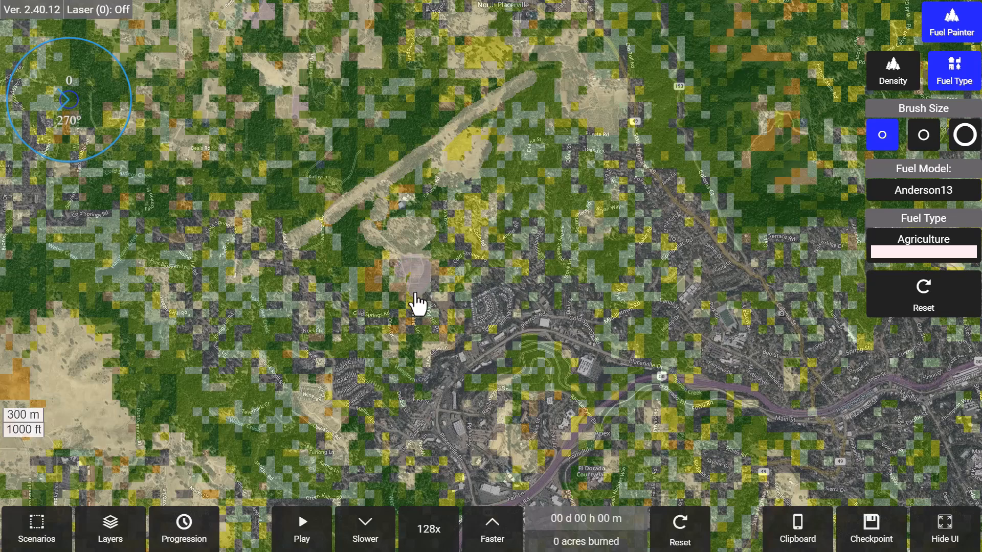
# - Set the fuel density to 0% and paint a long line curving south and then east toward the 50% strip on Highway 49
pyautogui.click(881, 81)
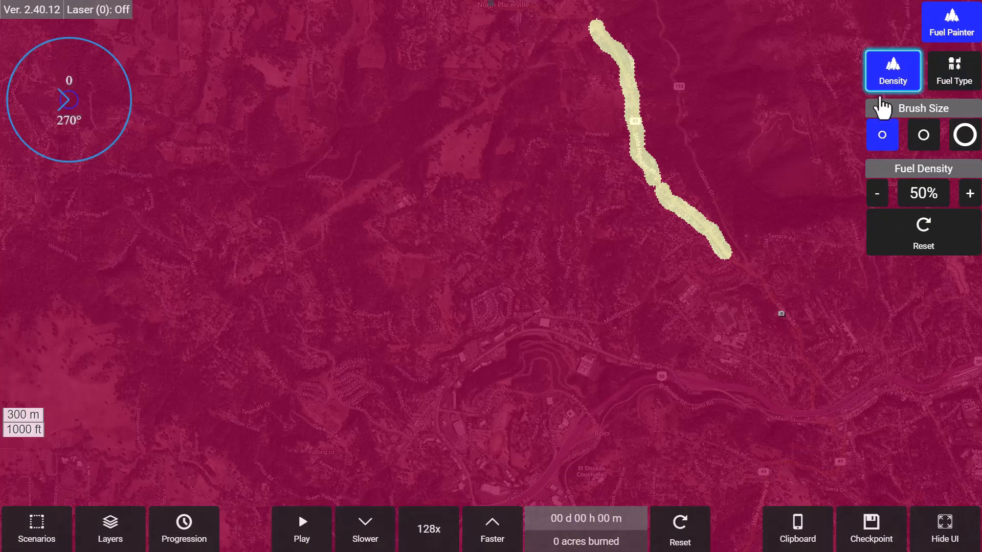
pyautogui.click(878, 194)
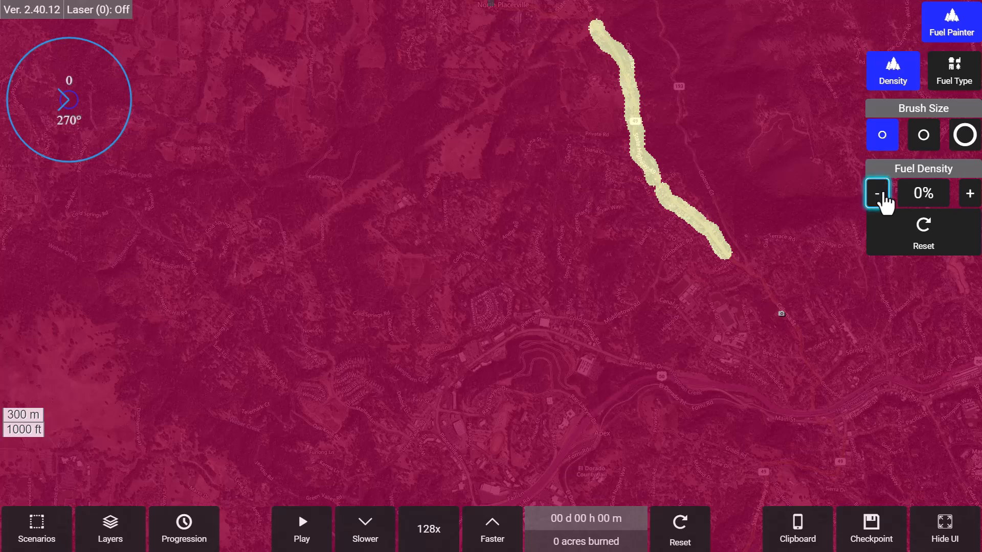
pyautogui.moveTo(282, 67)
pyautogui.mouseDown()
pyautogui.moveTo(242, 236)
pyautogui.moveTo(248, 291)
pyautogui.moveTo(277, 309)
pyautogui.moveTo(329, 315)
pyautogui.moveTo(504, 233)
pyautogui.moveTo(645, 224)
pyautogui.mouseUp()
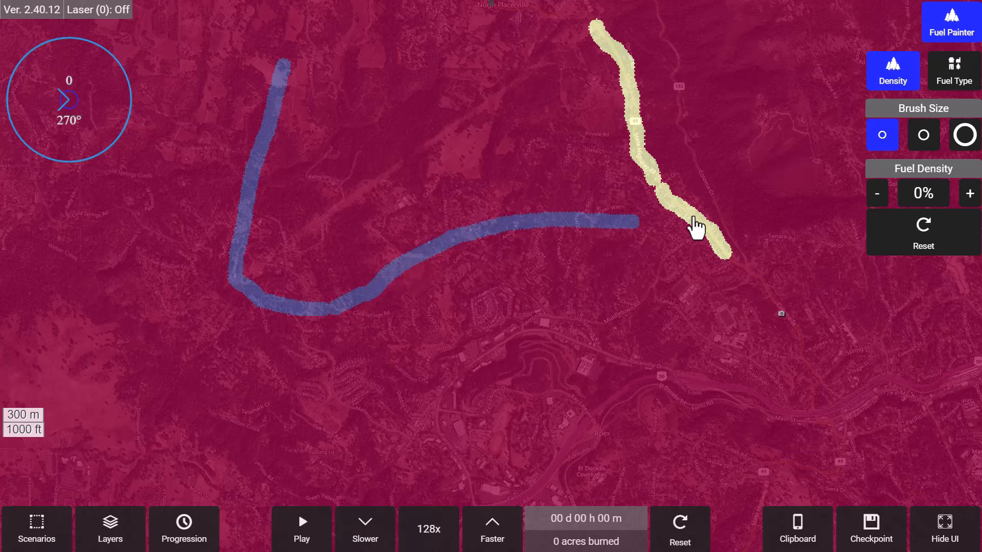
# - Leave the fuel painter and return the map to its home view of the whole scenario area
pyautogui.click(953, 31)
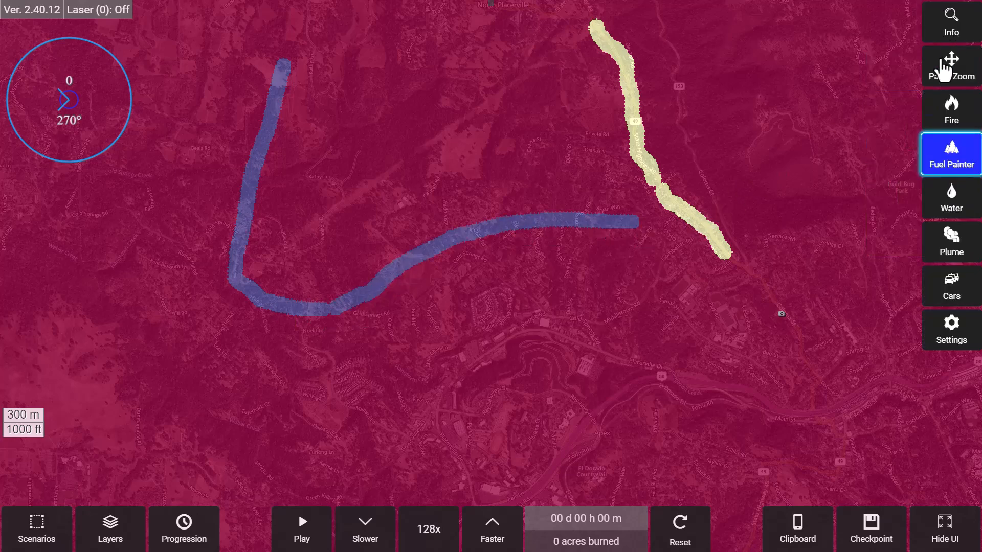
pyautogui.click(948, 70)
pyautogui.click(954, 149)
pyautogui.click(952, 23)
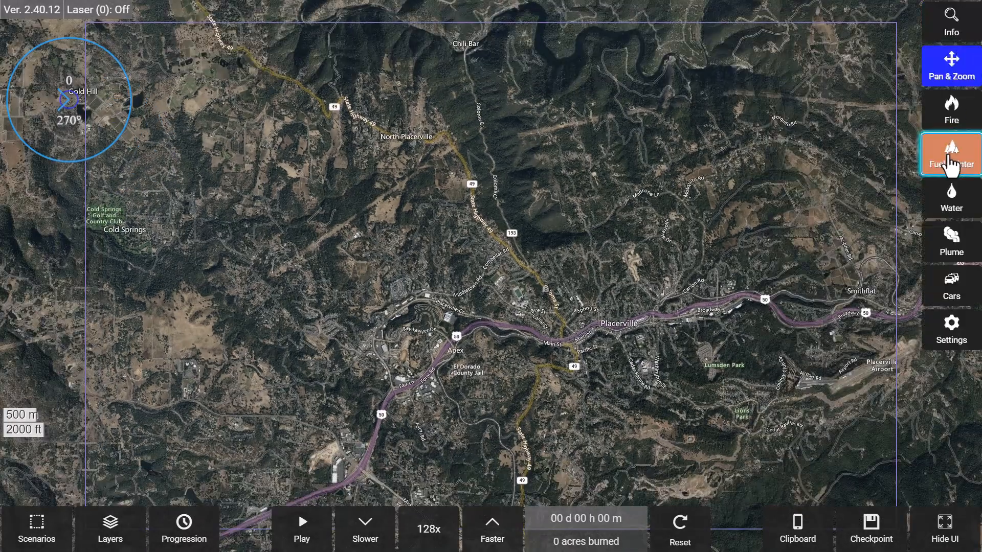
# - Reset the painted fuel densities to their defaults and check the fuel type map before leaving the fuel painter
pyautogui.click(953, 158)
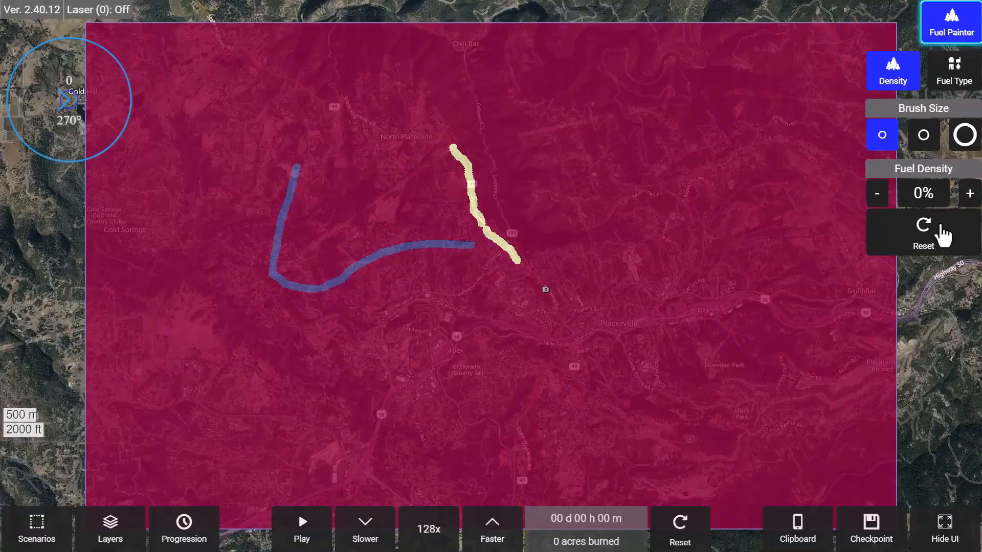
pyautogui.click(939, 236)
pyautogui.click(394, 341)
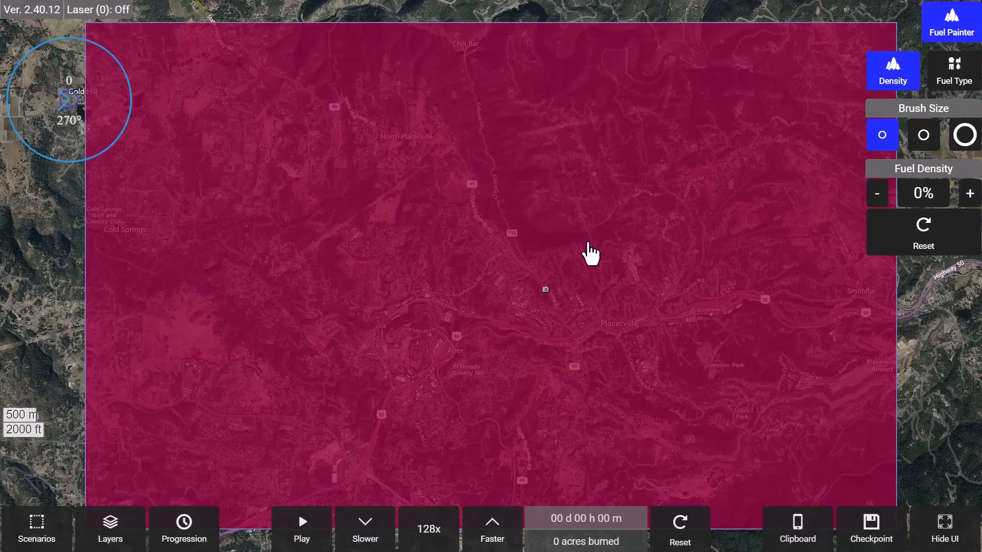
pyautogui.click(952, 74)
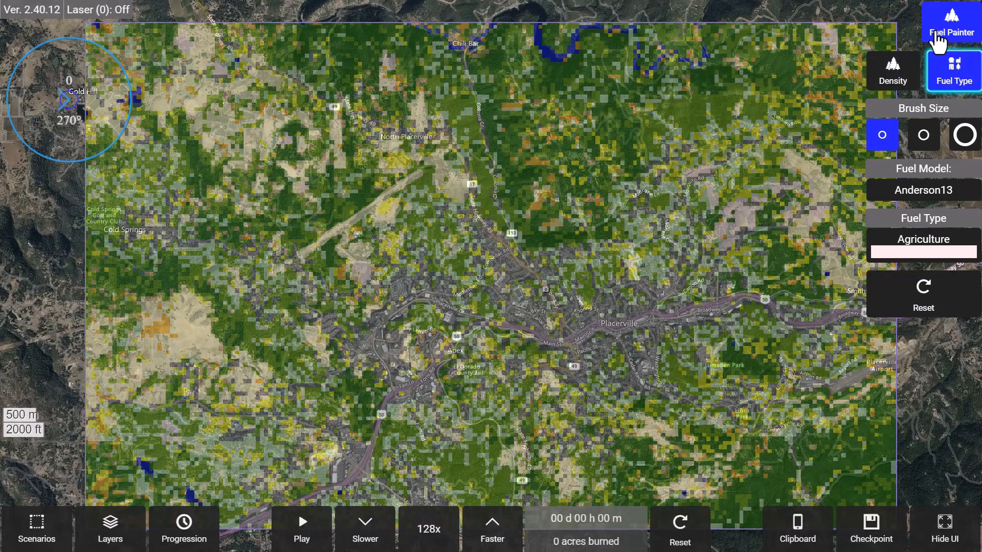
pyautogui.click(945, 29)
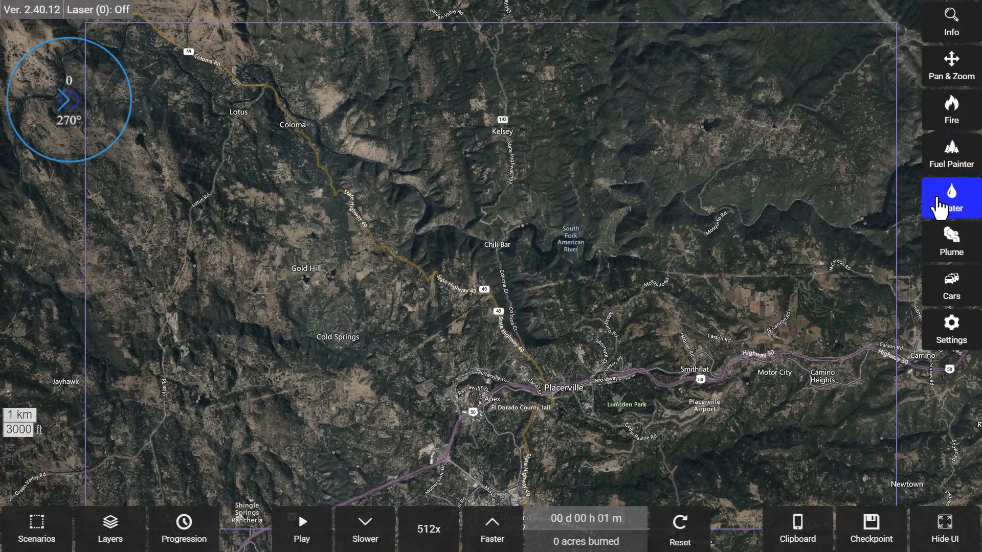
# - Start the simulation with heavy rain and paint two rain patches over the north-eastern hills and the river near Mosquito Rd
pyautogui.click(941, 202)
pyautogui.click(946, 219)
pyautogui.click(940, 270)
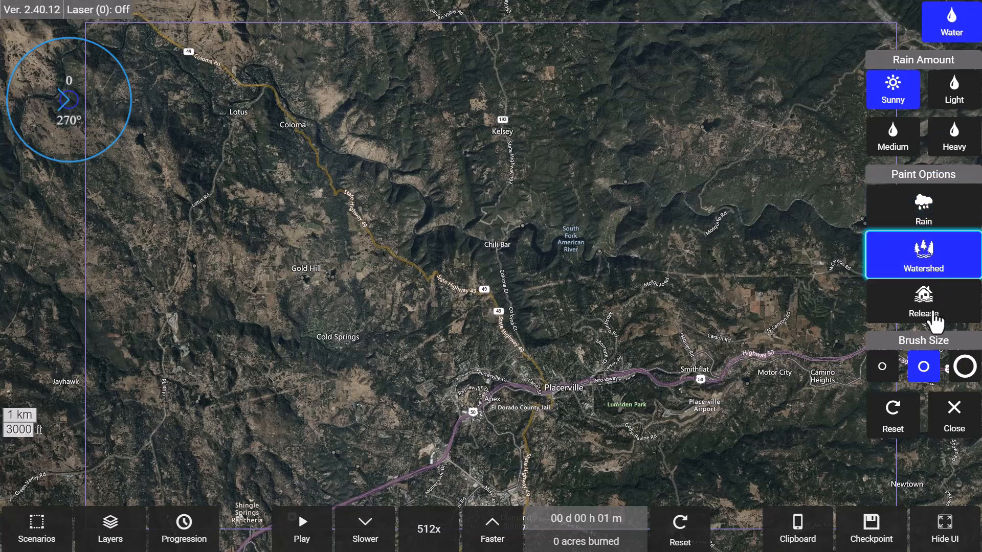
pyautogui.click(930, 309)
pyautogui.click(950, 215)
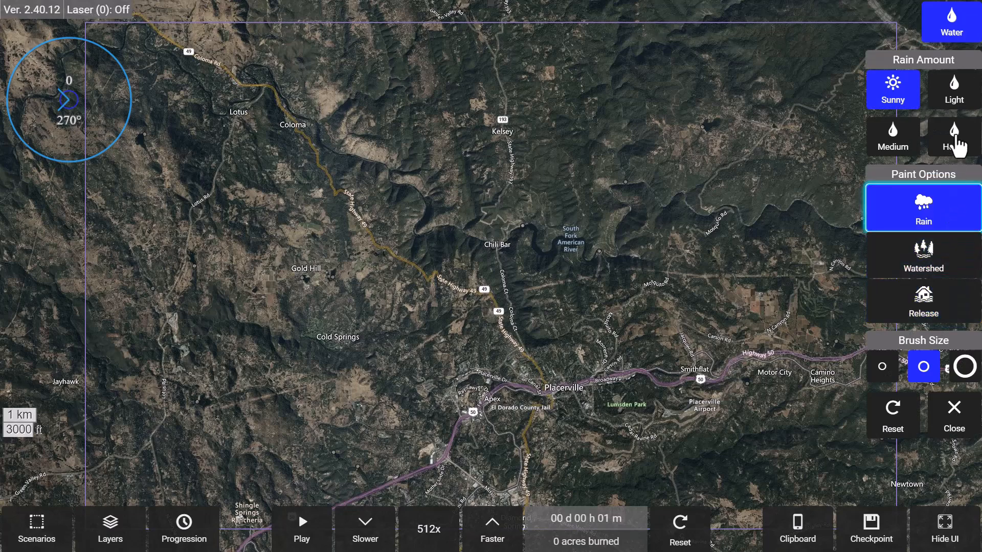
pyautogui.click(955, 137)
pyautogui.press('space')
pyautogui.click(765, 103)
pyautogui.click(765, 202)
# - Paint heavy rain with the largest brush from the river past Kelsey, Coloma and Gold Hill, then around Apex and Placerville
pyautogui.click(965, 366)
pyautogui.click(645, 207)
pyautogui.click(572, 116)
pyautogui.click(362, 105)
pyautogui.click(247, 228)
pyautogui.click(171, 215)
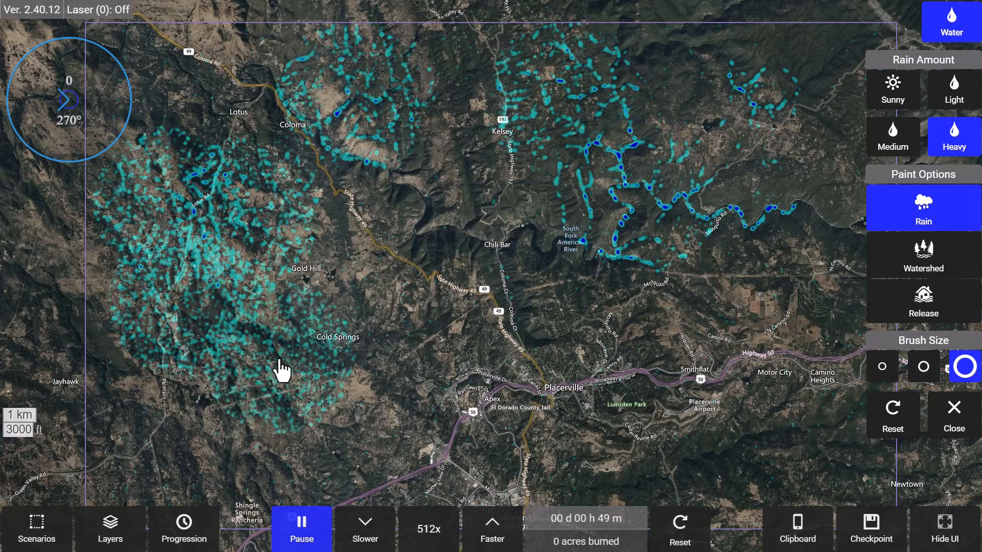
pyautogui.click(473, 420)
pyautogui.click(626, 398)
pyautogui.click(439, 298)
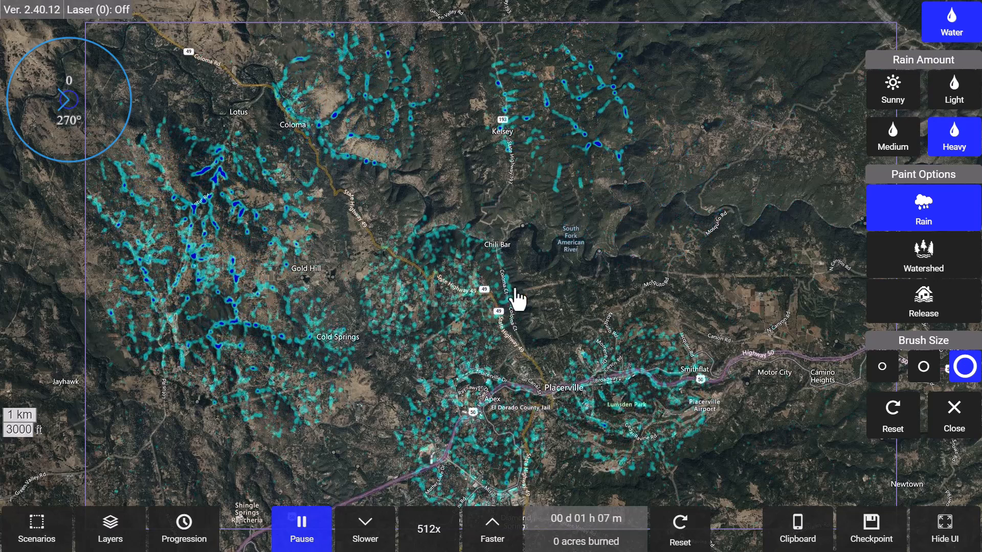
# - Trace watersheds for points along the South Fork American River and south of Camino Heights, and simulate a water release near Chili Bar
pyautogui.click(921, 253)
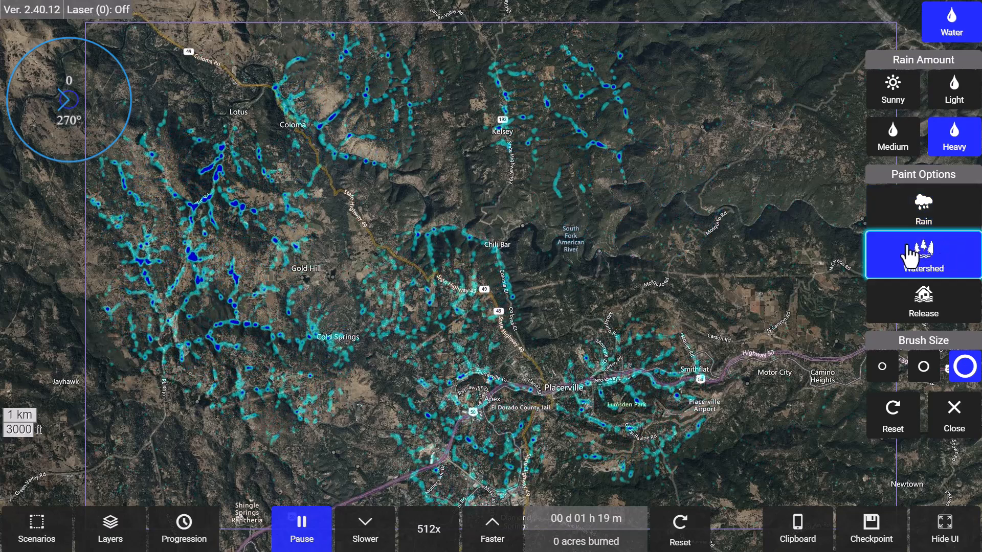
pyautogui.click(538, 264)
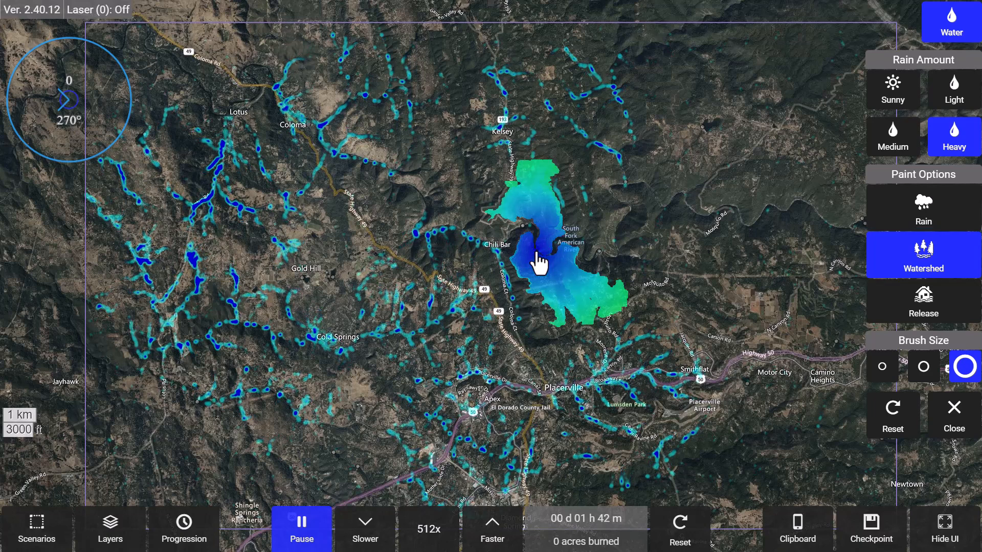
pyautogui.click(690, 210)
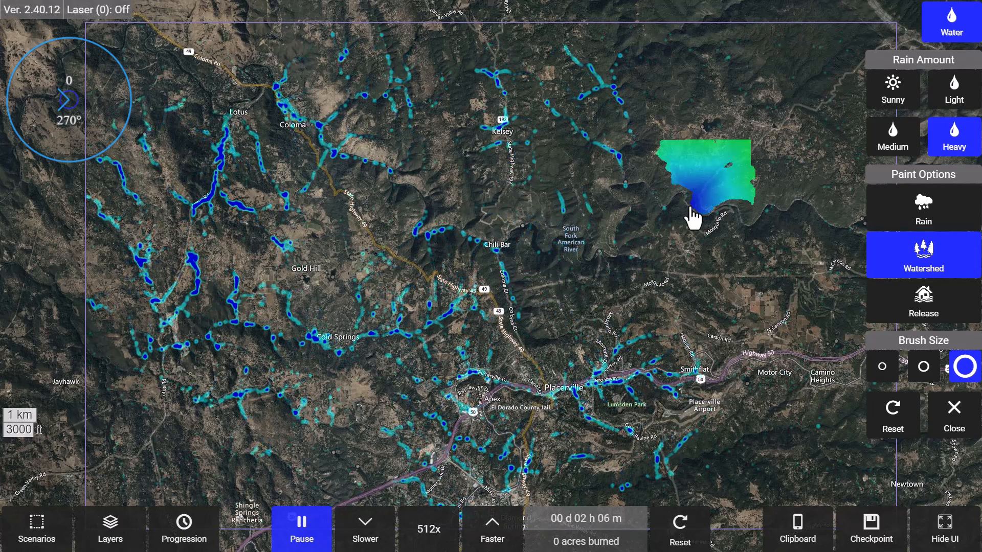
pyautogui.click(706, 232)
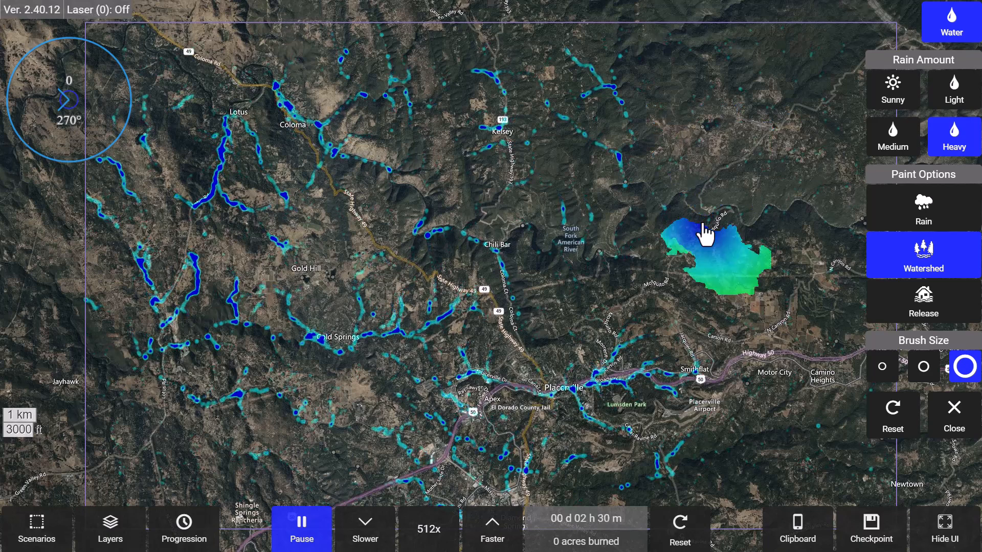
pyautogui.click(707, 213)
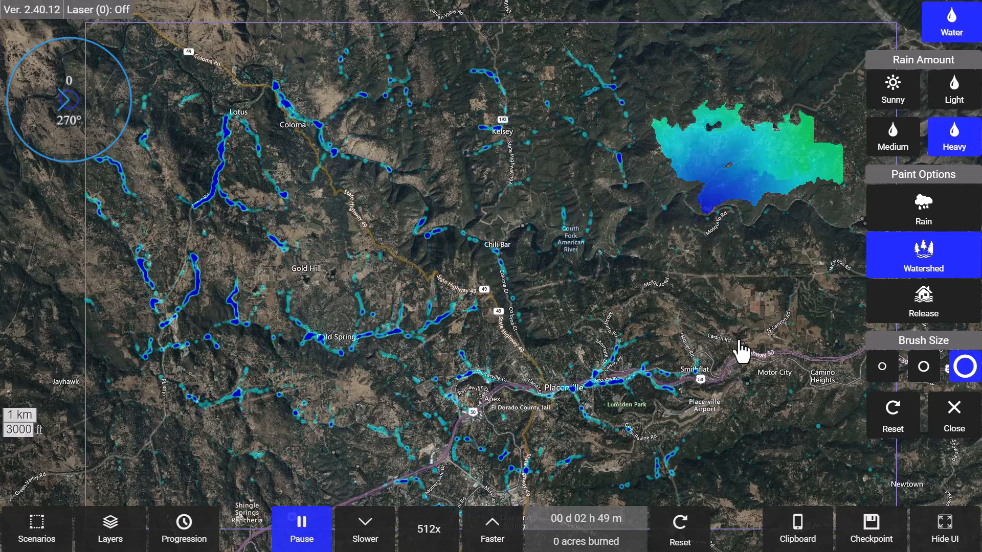
pyautogui.click(763, 443)
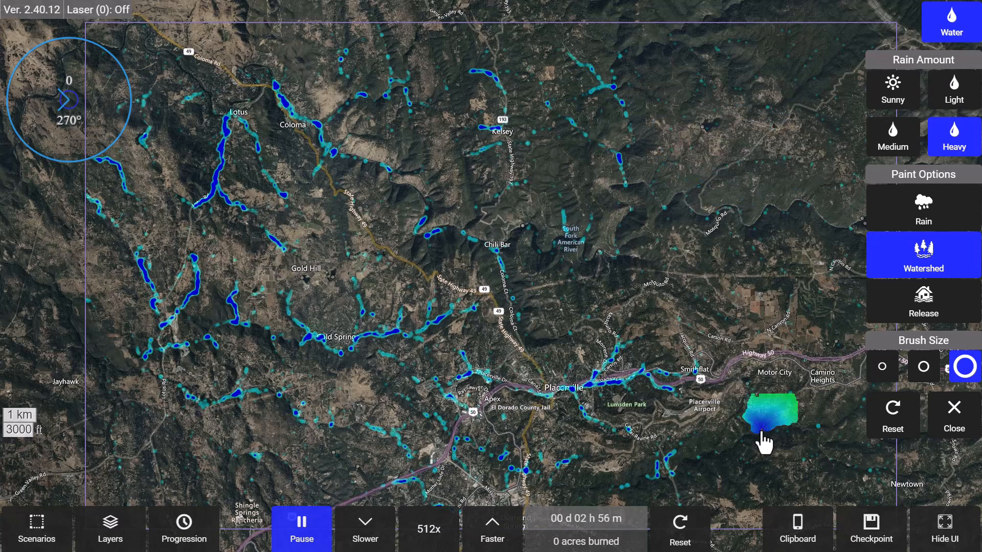
pyautogui.click(909, 318)
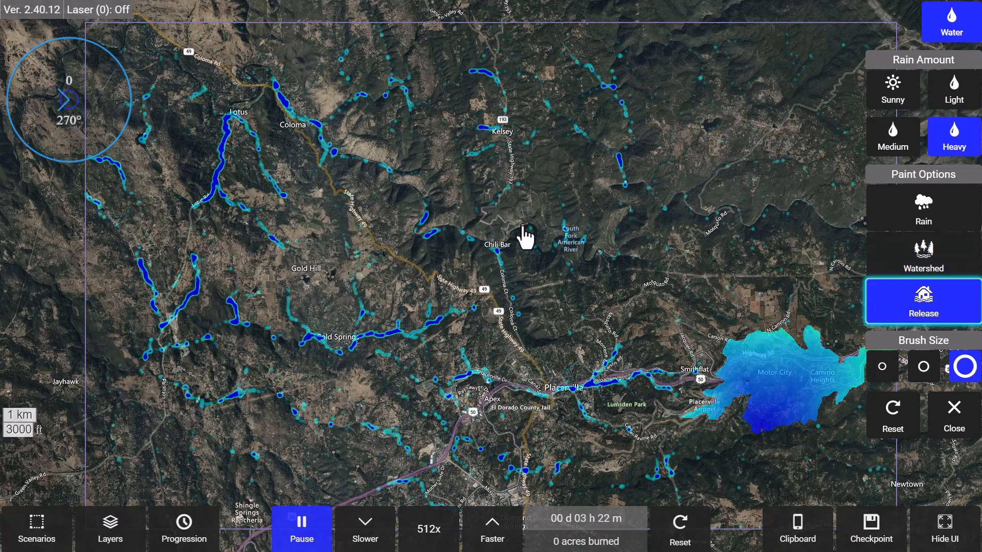
pyautogui.click(522, 226)
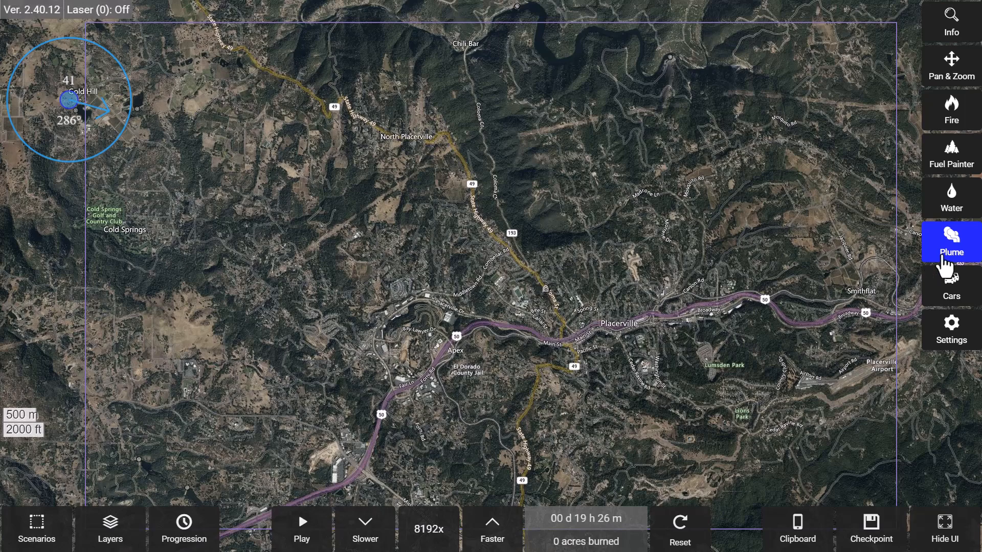
# - Place two smoke plume emitters, one south-west of North Placerville and one west of Apex
pyautogui.click(942, 260)
pyautogui.click(884, 156)
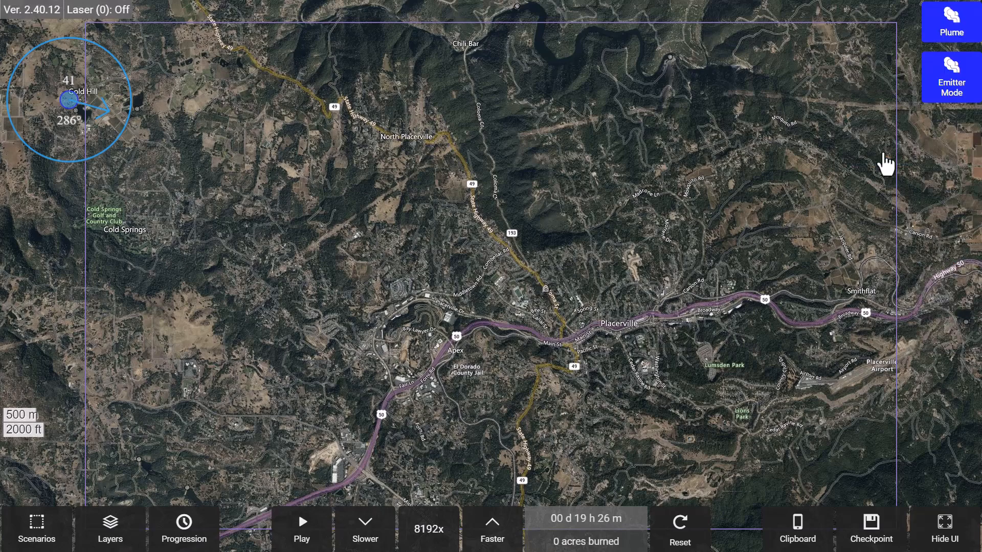
pyautogui.click(357, 218)
pyautogui.click(329, 297)
# - Slow the running simulation to 512x and set the wind to 29 from 245°
pyautogui.click(366, 532)
pyautogui.click(366, 532)
pyautogui.moveTo(88, 109); pyautogui.dragTo(100, 85)
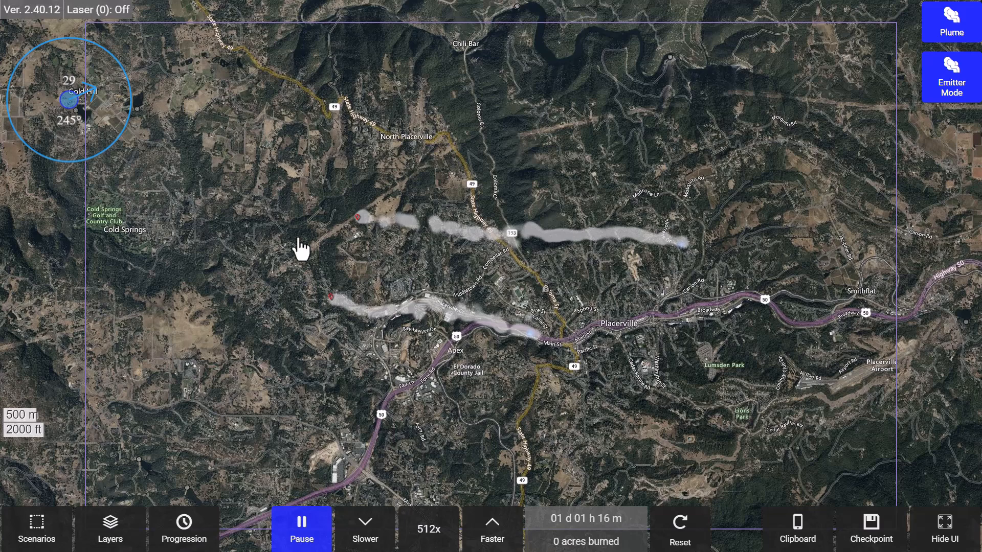
# - Change the plume model to Chlorine Gas and increase the simulation speed
pyautogui.click(950, 79)
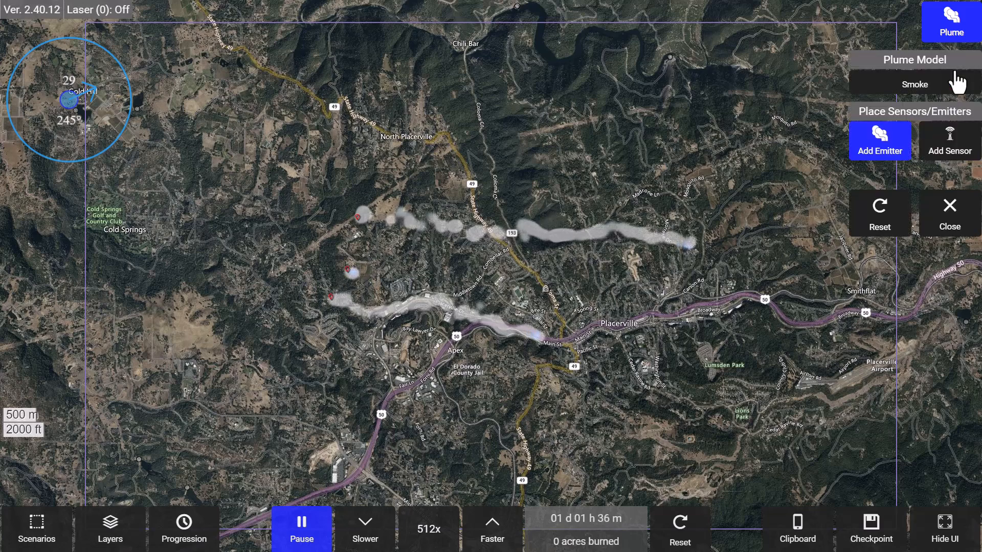
pyautogui.click(904, 81)
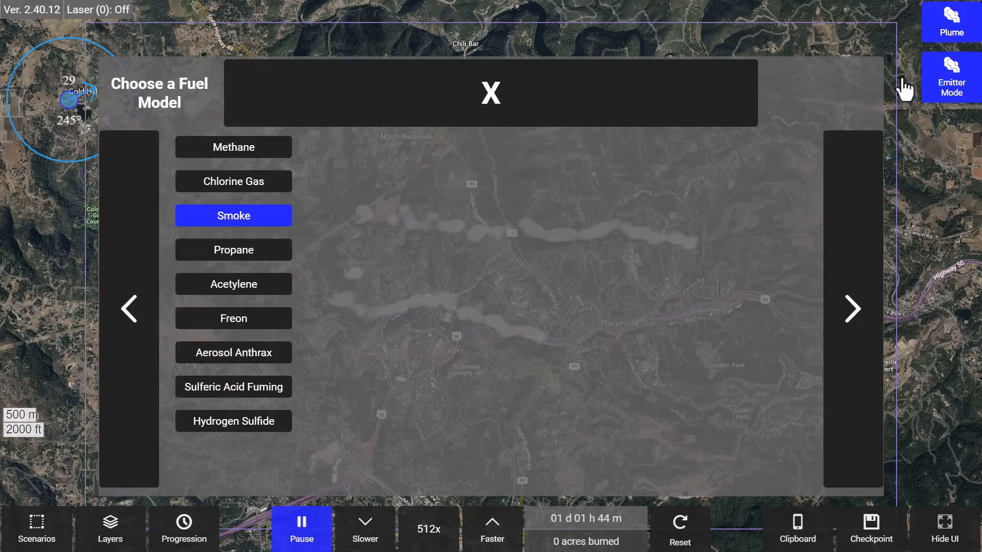
pyautogui.click(242, 185)
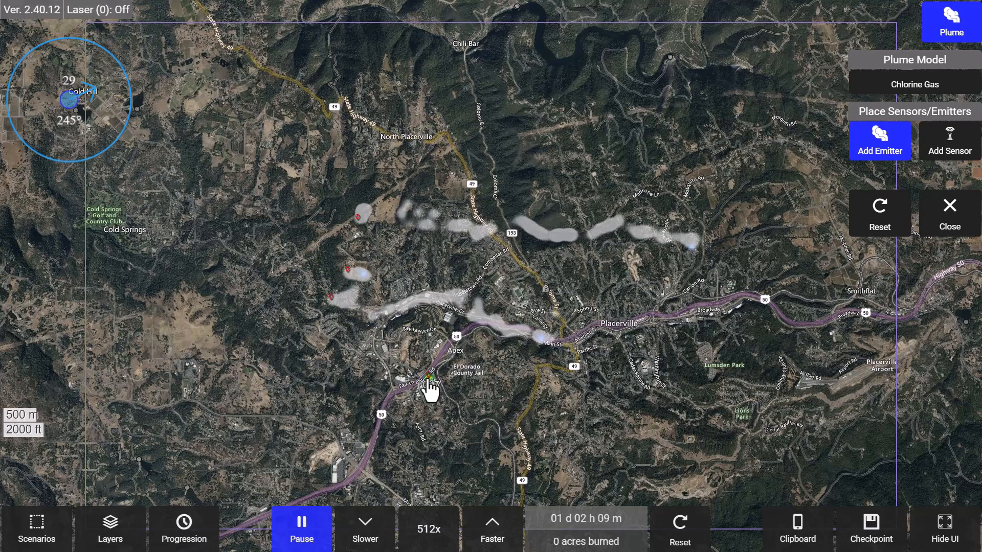
pyautogui.click(492, 531)
pyautogui.click(492, 532)
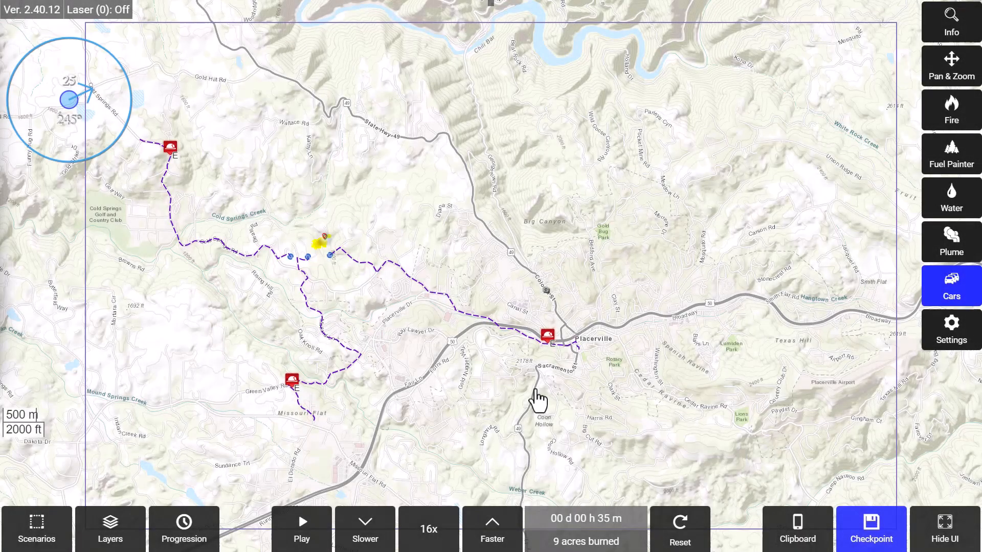
# - Paint cars across the area around the fire and west of Placerville, and start the simulation
pyautogui.click(938, 302)
pyautogui.click(783, 85)
pyautogui.moveTo(621, 276); pyautogui.dragTo(412, 264)
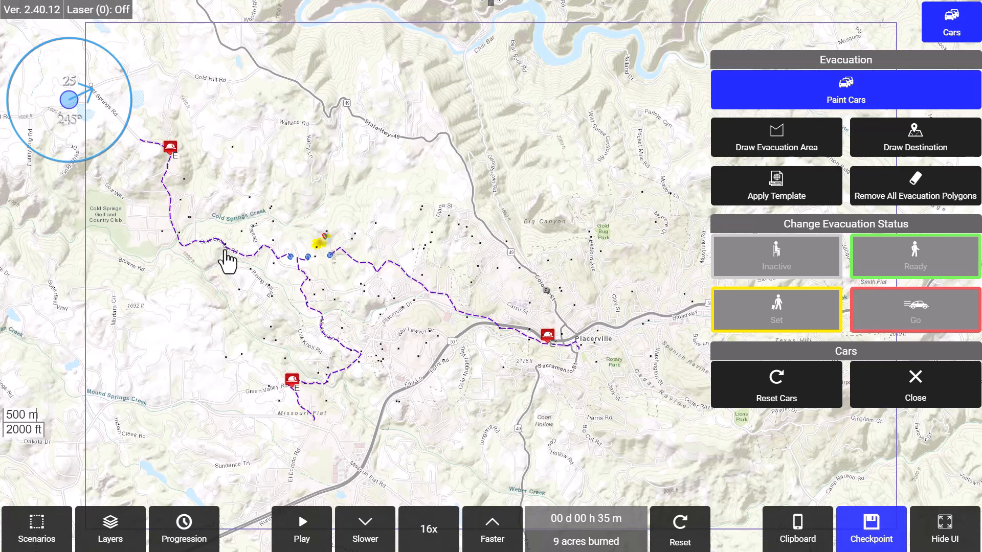
pyautogui.click(302, 527)
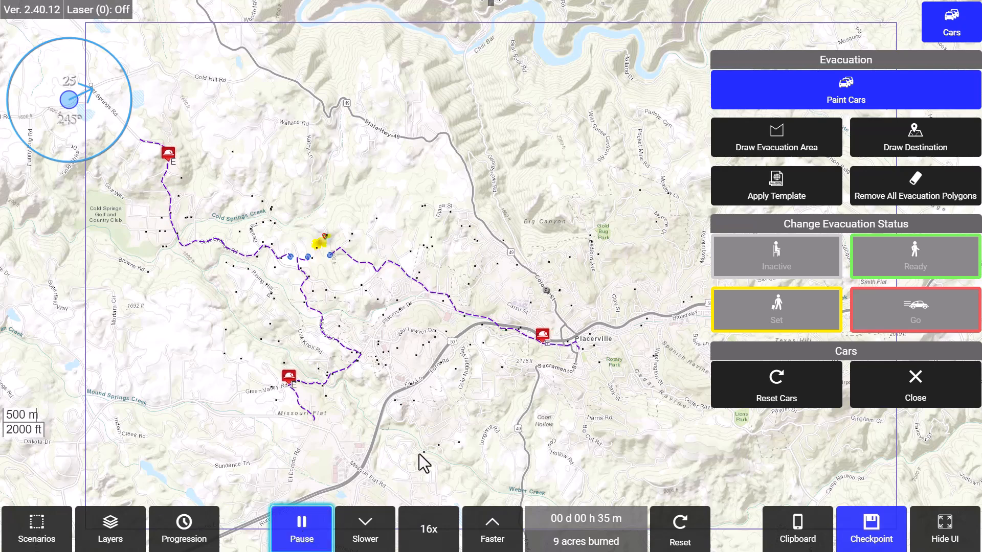
# - Draw a small evacuation destination beside Highway 50 west of Placerville and apply the evacuation zone template
pyautogui.click(893, 149)
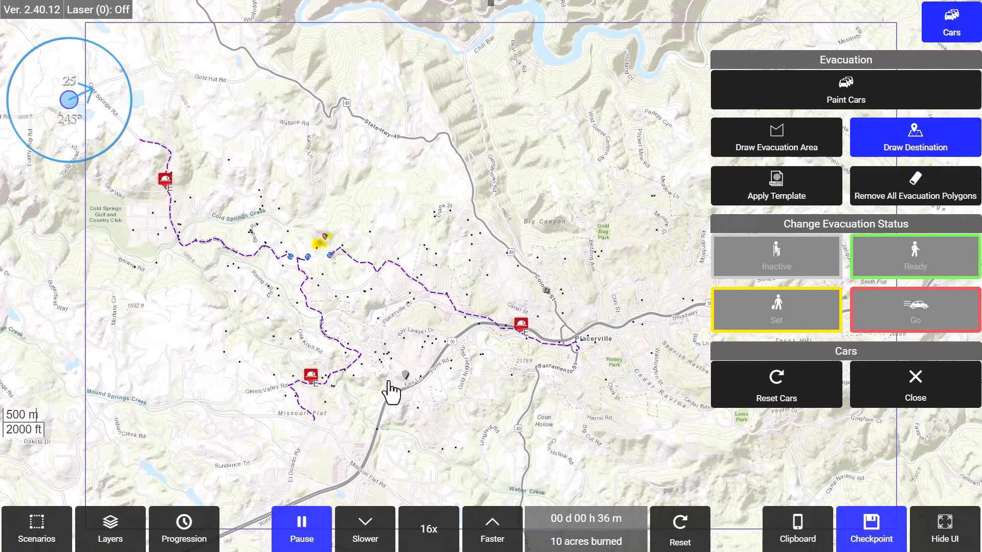
pyautogui.moveTo(387, 389); pyautogui.dragTo(400, 392)
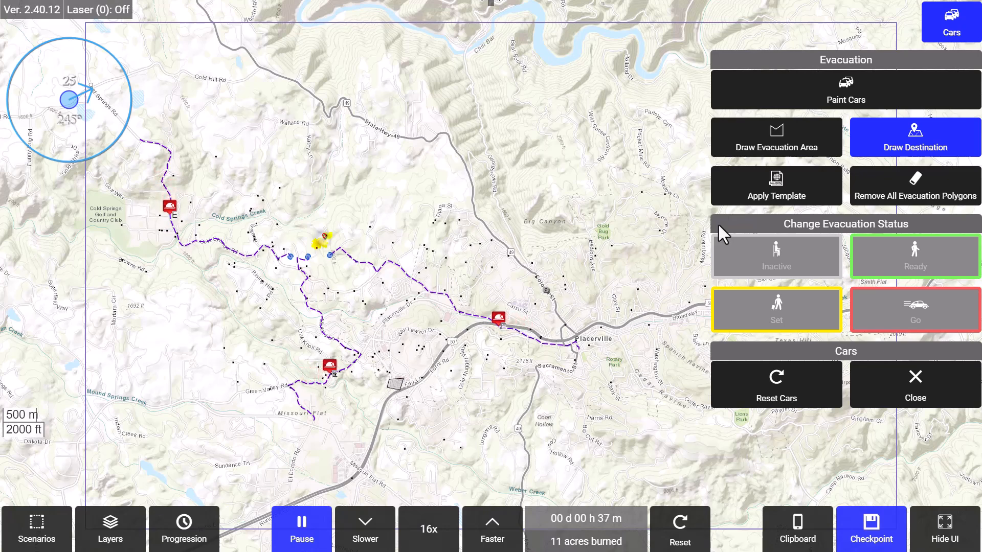
pyautogui.click(793, 192)
pyautogui.click(295, 172)
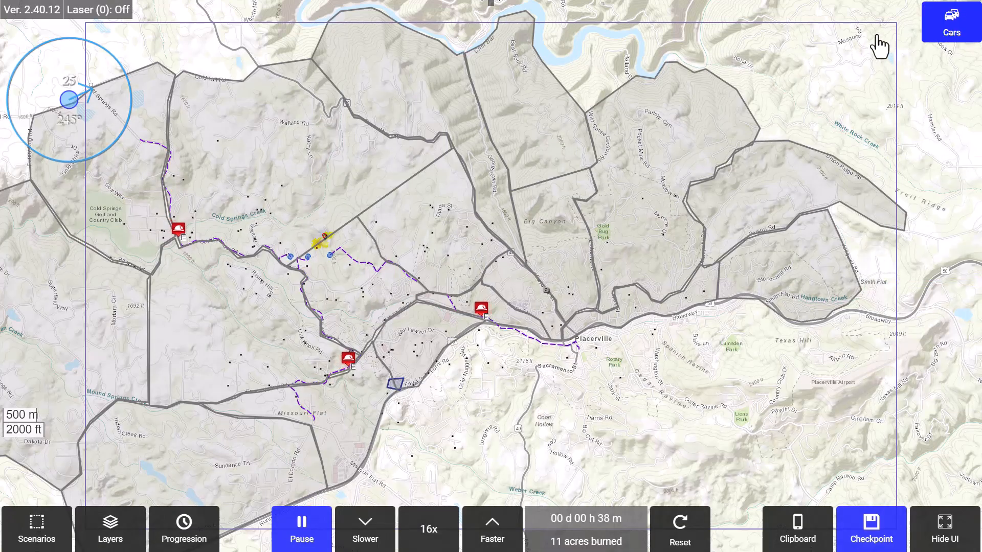
# - Mark the evacuation zone between Highway 49 and Chili Bar as Set and the three zones around the fire as Go
pyautogui.click(935, 32)
pyautogui.click(948, 305)
pyautogui.click(736, 313)
pyautogui.click(508, 203)
pyautogui.click(893, 318)
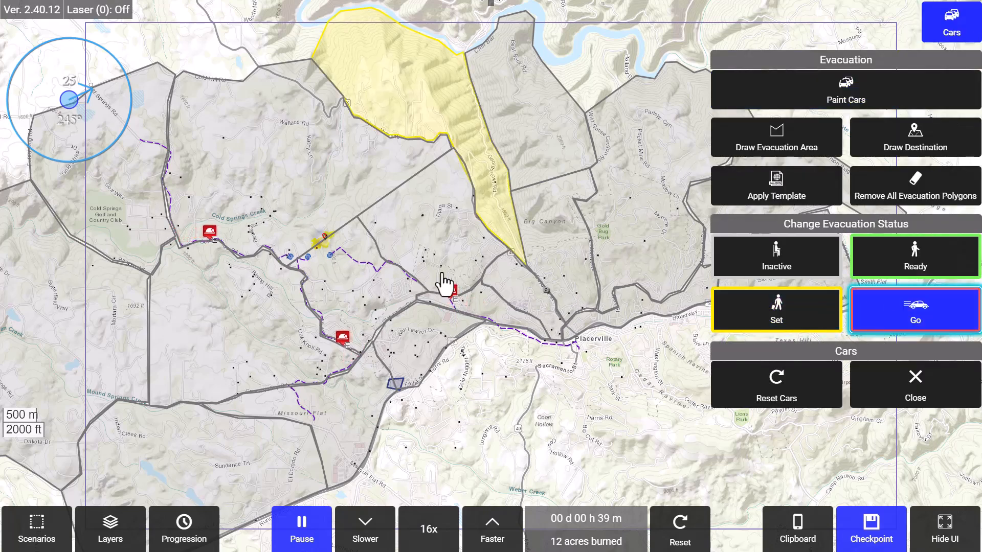
pyautogui.click(344, 234)
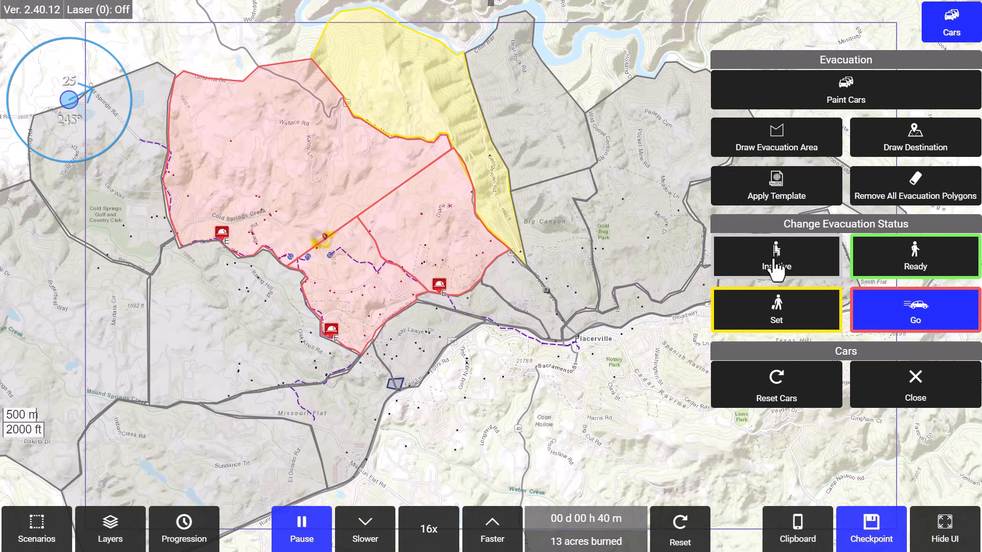
# - Mark the evacuation zones east of the Set zone, from Chili Bar and Big Canyon down to Placerville, as Ready
pyautogui.click(901, 268)
pyautogui.click(570, 245)
pyautogui.click(583, 161)
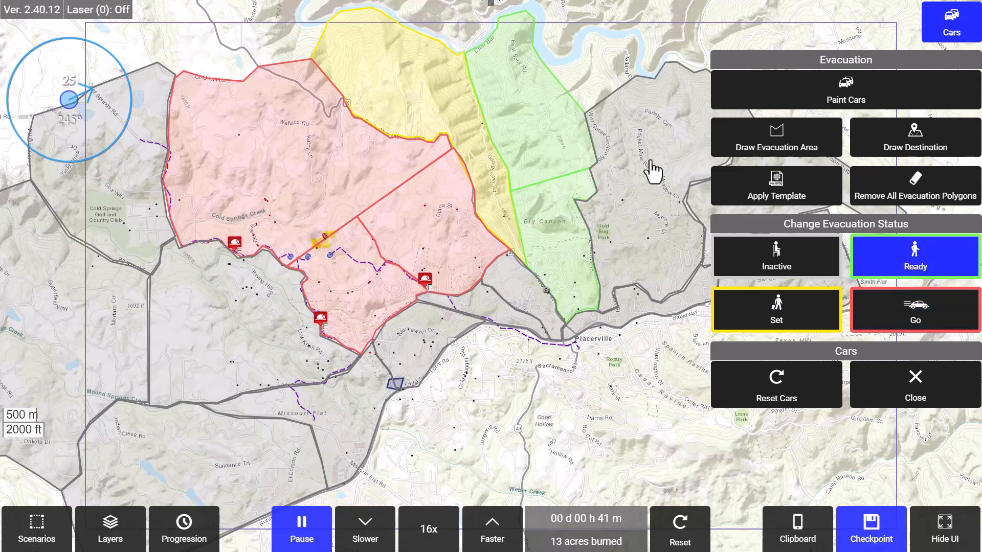
pyautogui.click(652, 171)
# - Mark the evacuation zone directly south-west of the fire as Set and close the cars tools
pyautogui.click(720, 331)
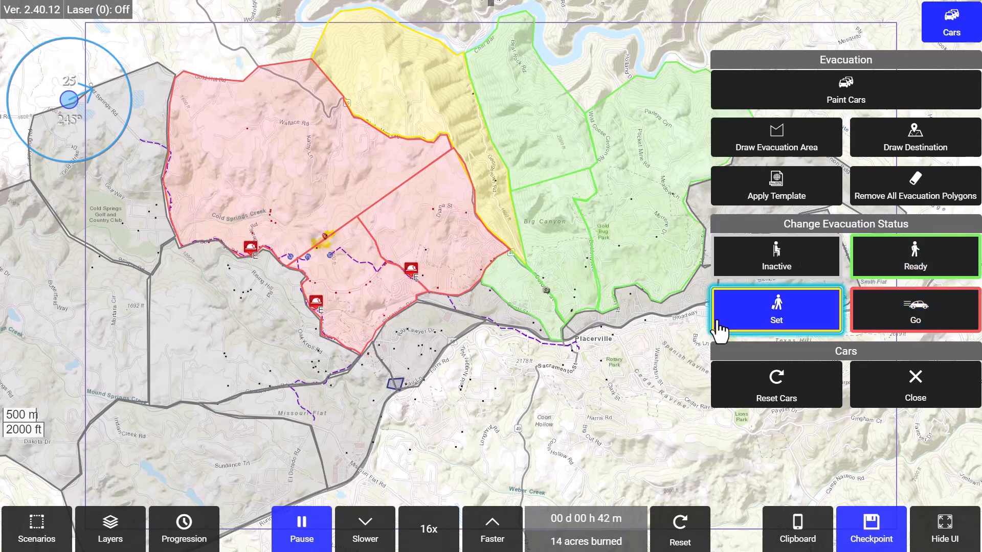
pyautogui.click(281, 332)
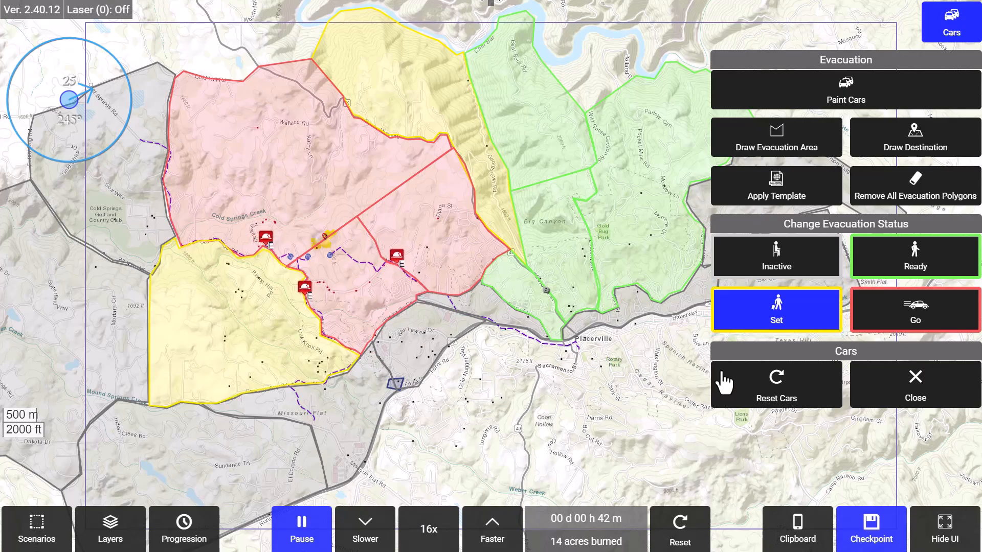
pyautogui.click(863, 396)
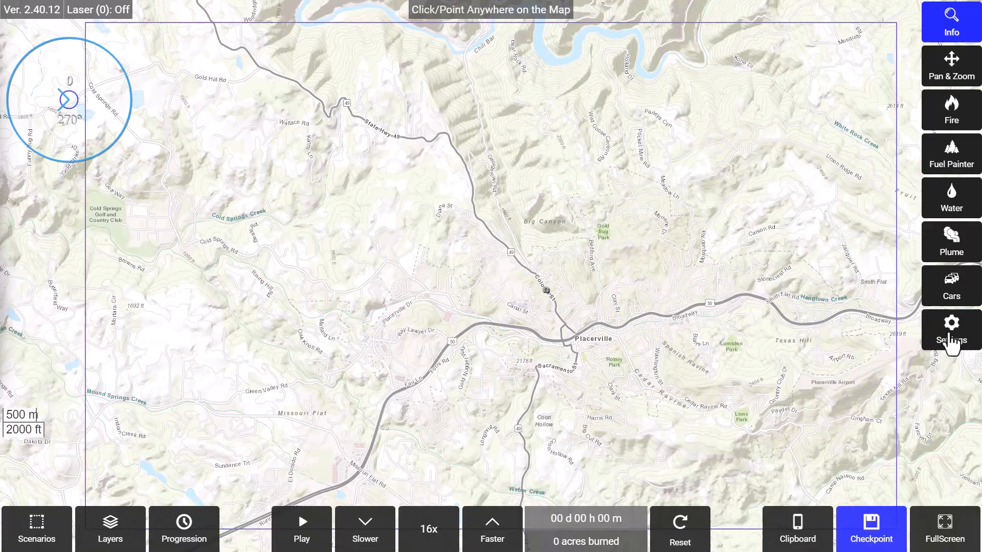
# - Open the device settings, save them all and return to the map
pyautogui.click(952, 346)
pyautogui.click(416, 339)
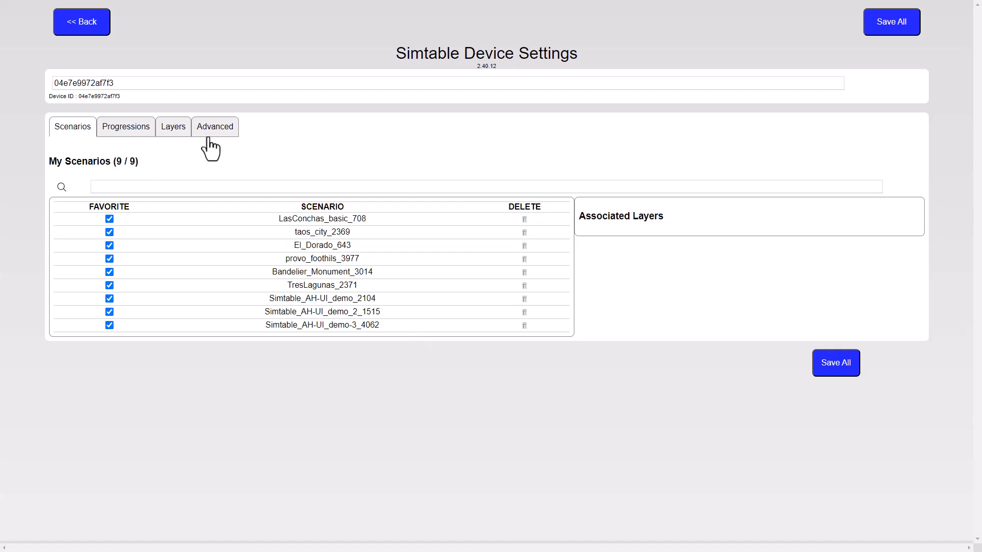
pyautogui.click(884, 27)
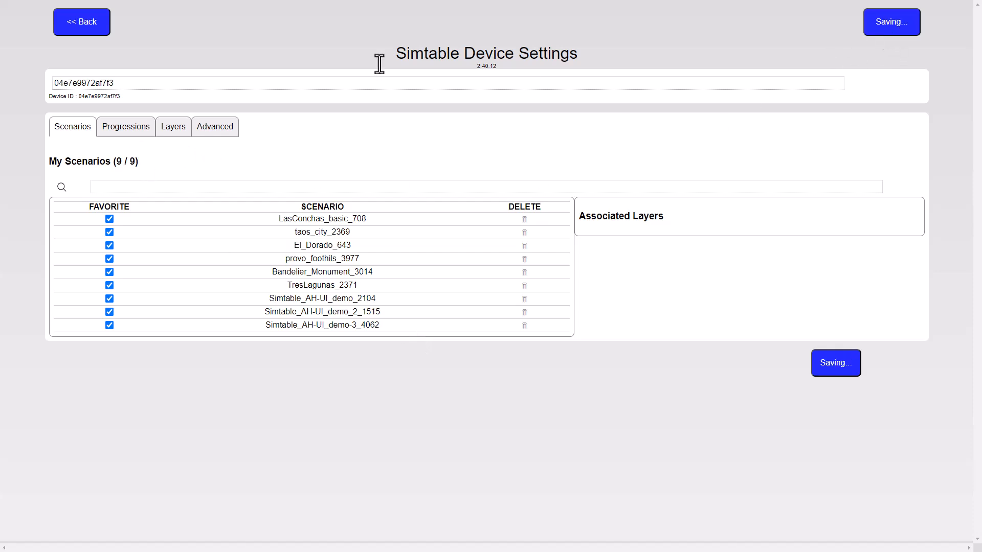
pyautogui.click(87, 24)
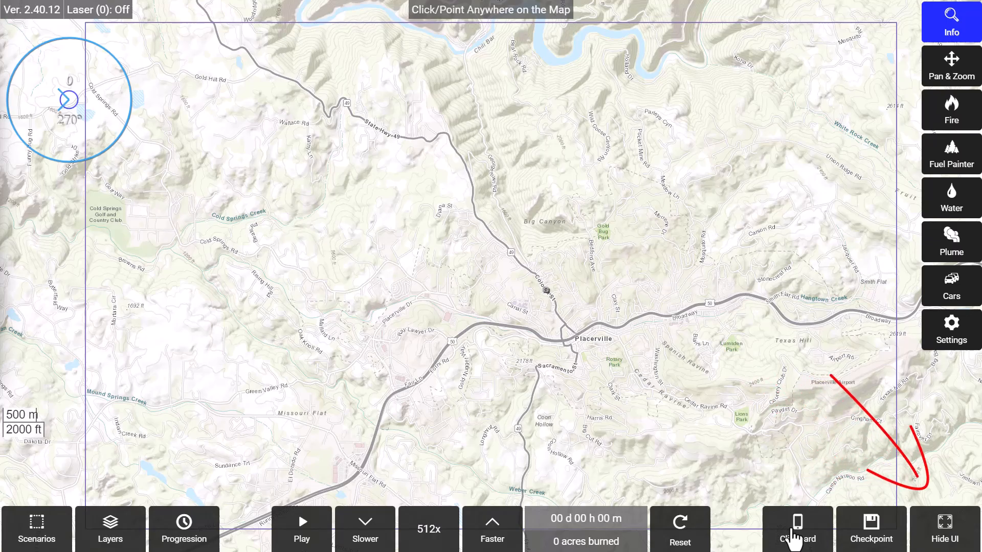
# - Display the QR code and web link for sharing the scenario to a mobile device, and close it
pyautogui.click(795, 537)
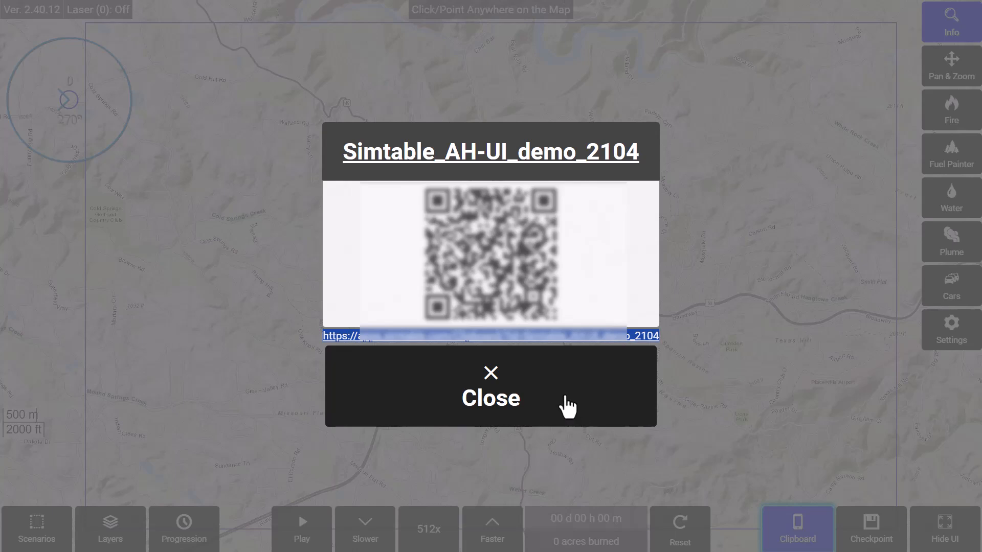
pyautogui.click(567, 407)
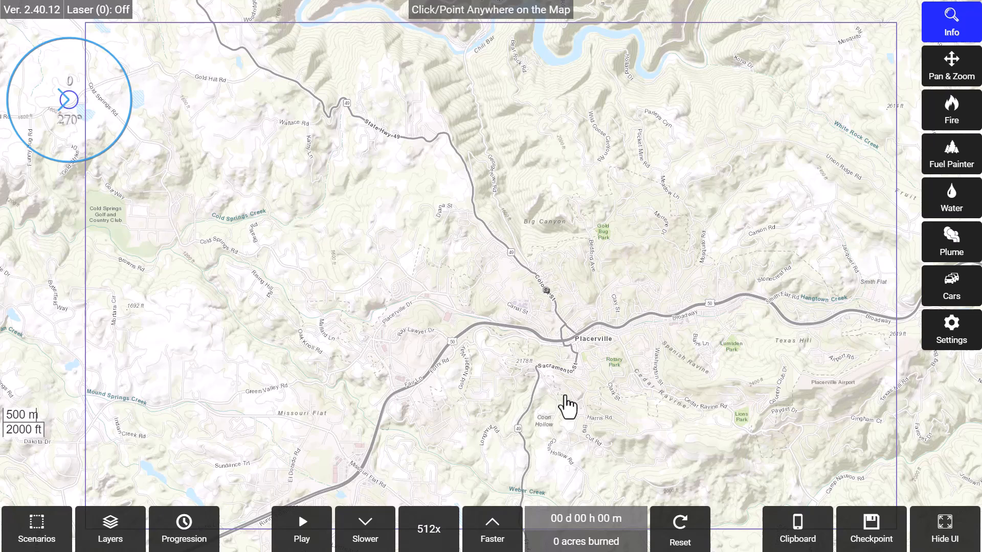
# - Hide the interface controls to view only the map, and restore them
pyautogui.click(943, 535)
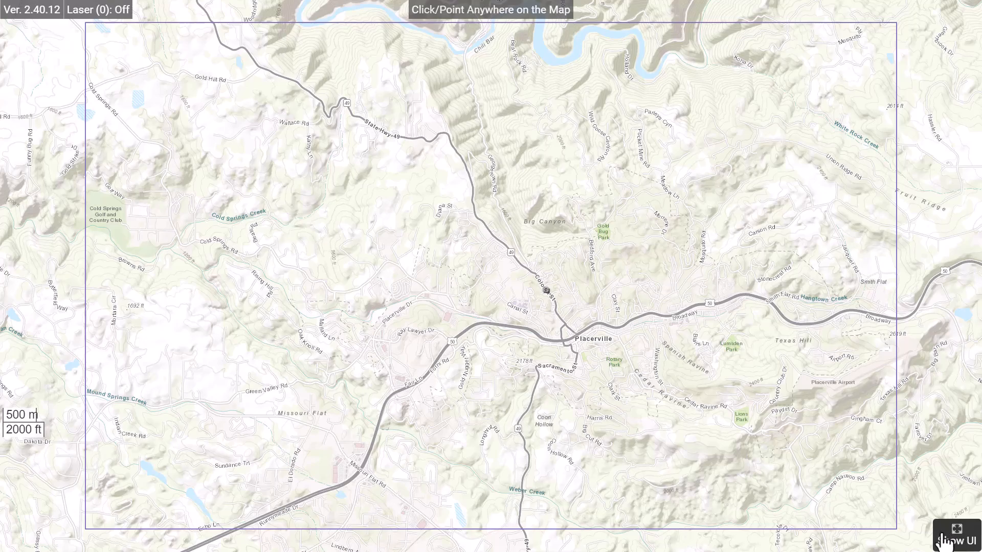
pyautogui.click(943, 541)
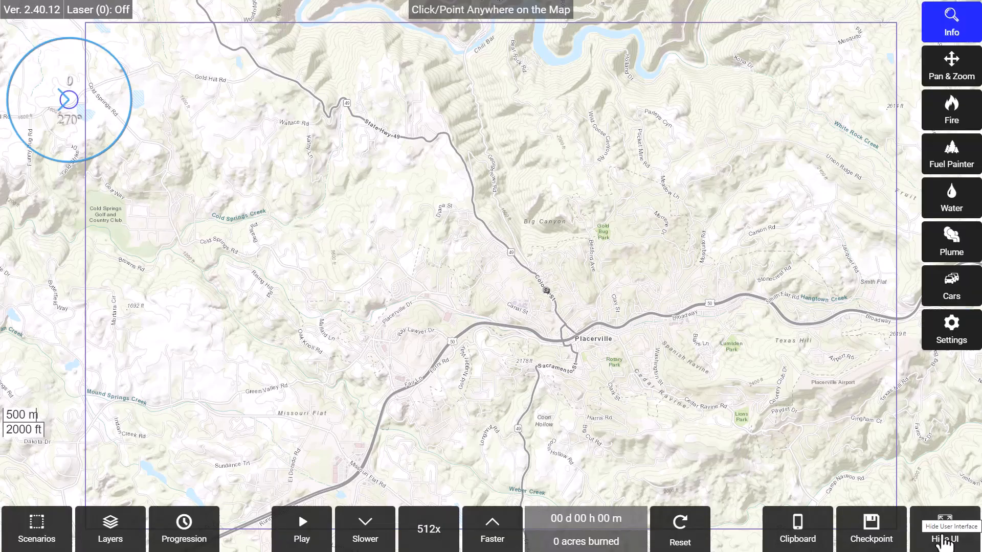